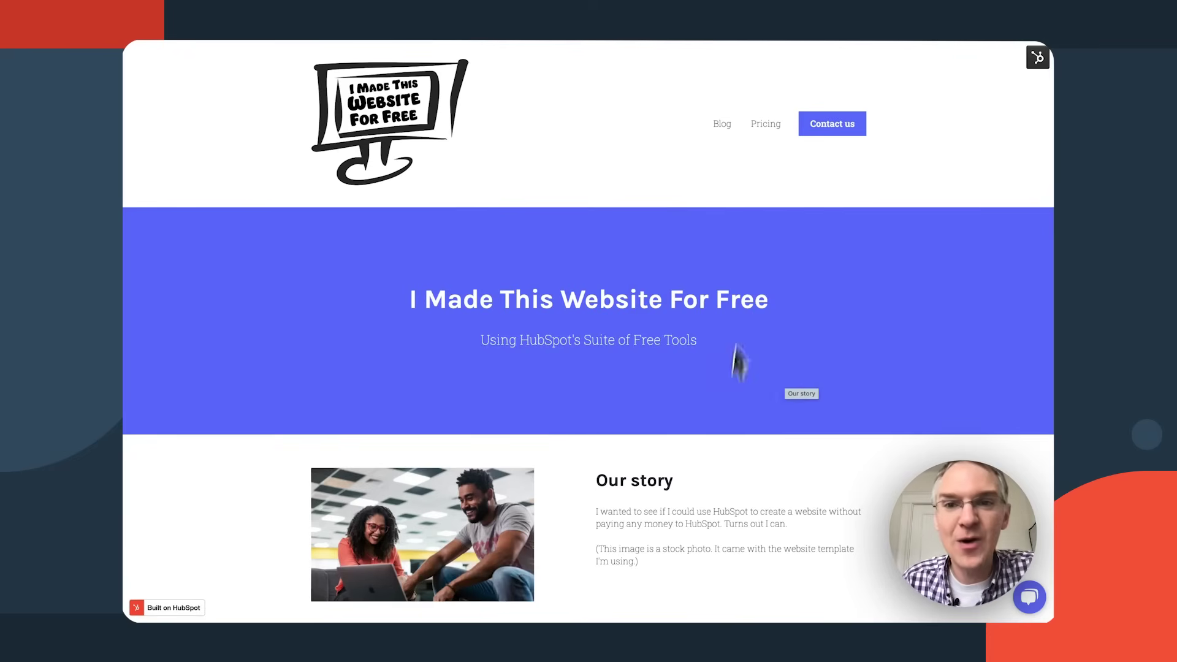
- Tour the site's blog and Contact Us pages and open its live chat window
{"action": "scroll", "coordinate": [715, 490], "scroll_direction": "down", "scroll_amount": 20}
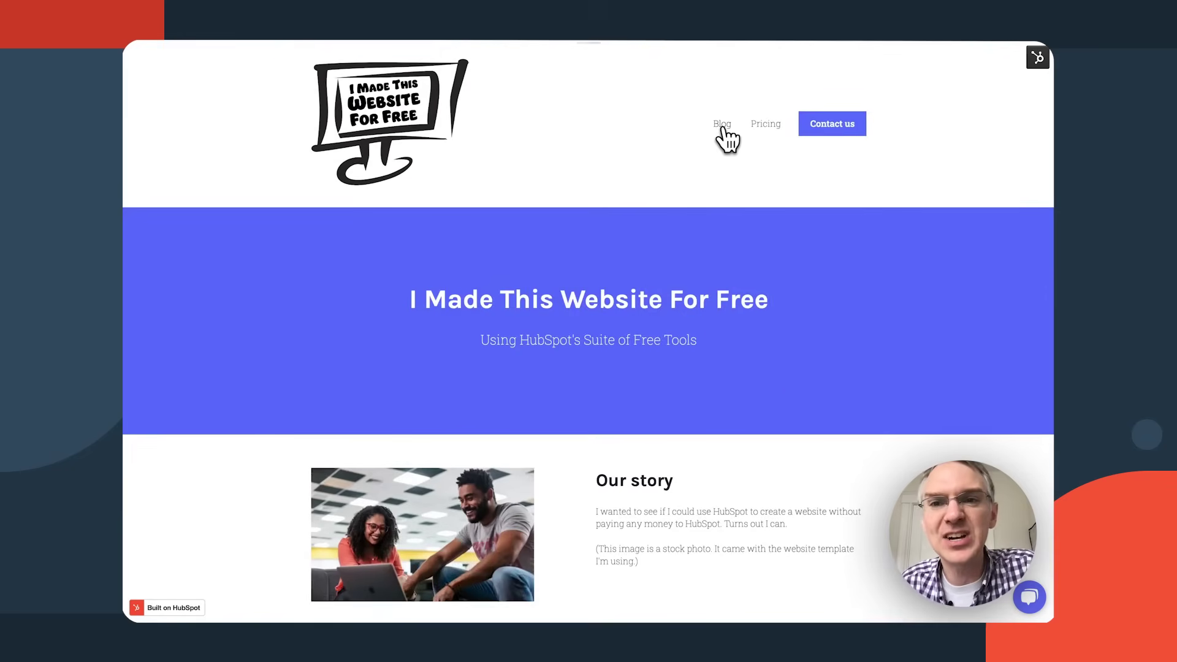
{"action": "left_click", "coordinate": [723, 127]}
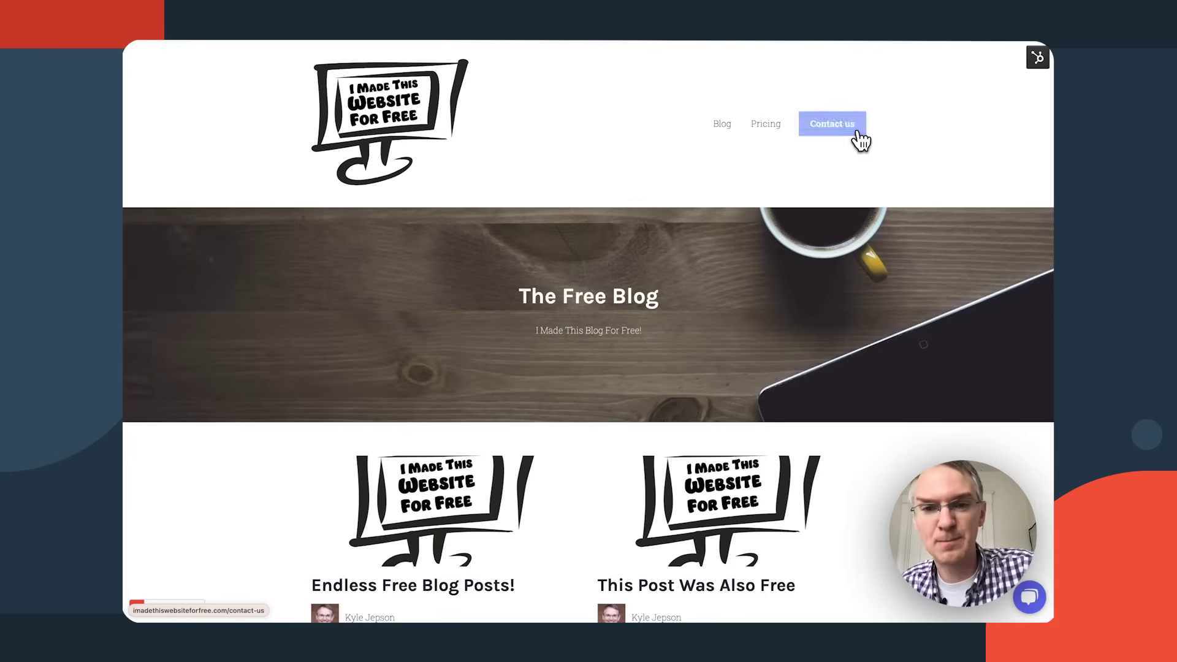
{"action": "left_click", "coordinate": [861, 141]}
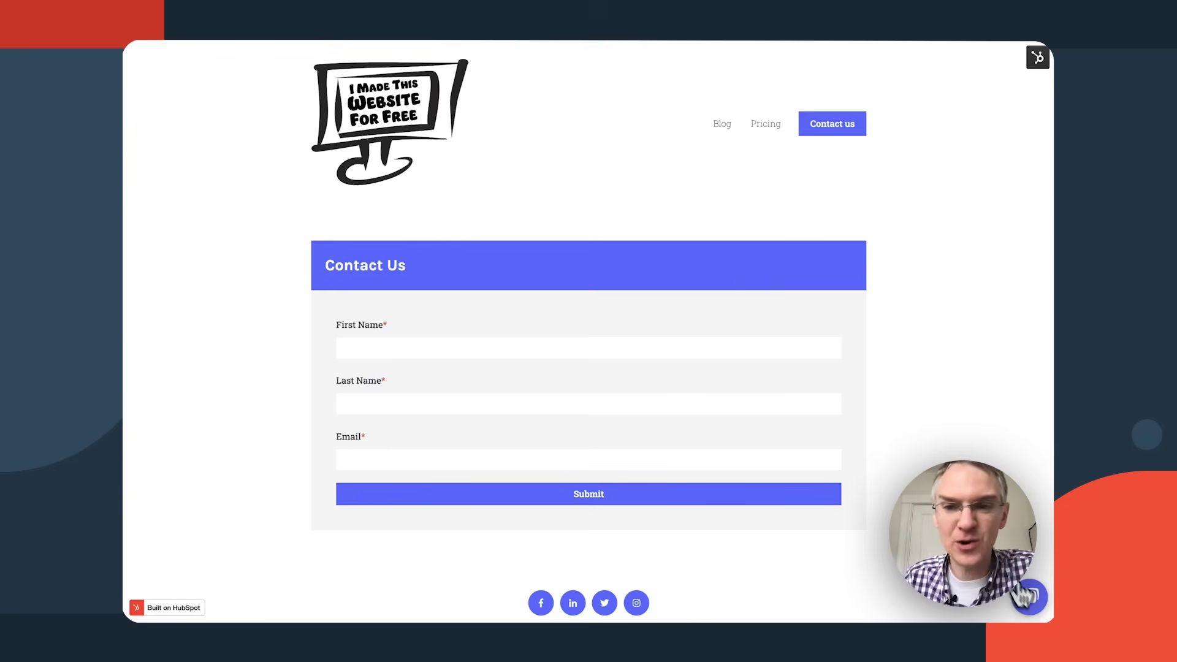
{"action": "left_click", "coordinate": [1027, 596]}
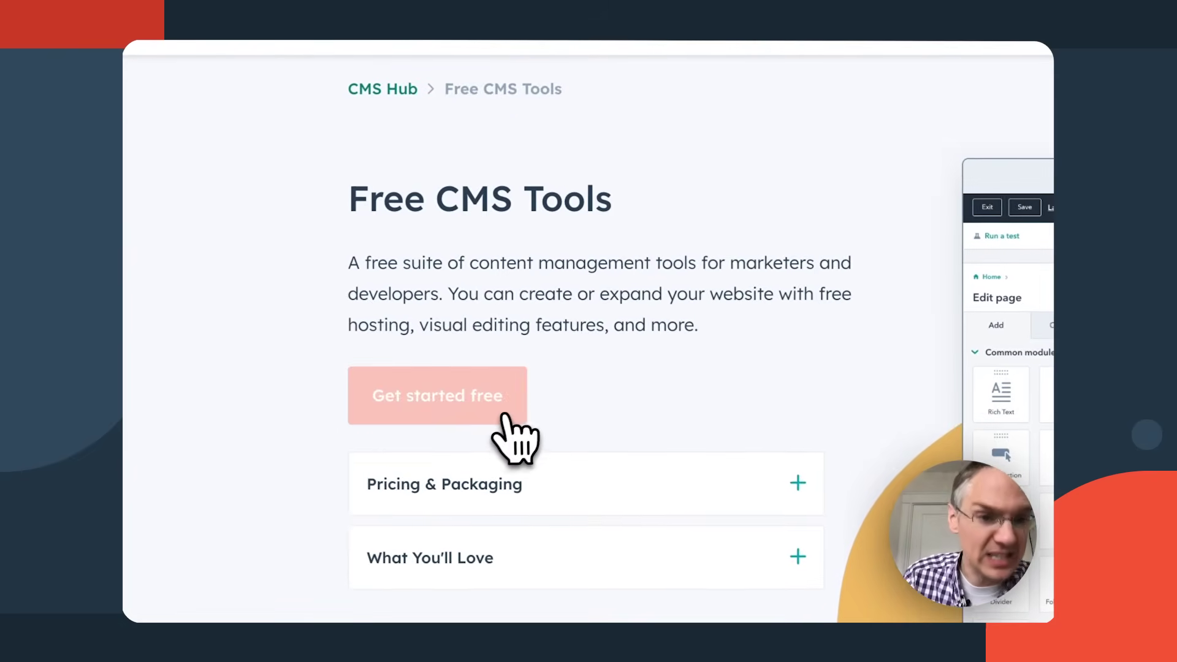
- Start the free CMS signup with company website imadethiswebsite.com and choose AI building
{"action": "left_click", "coordinate": [502, 418]}
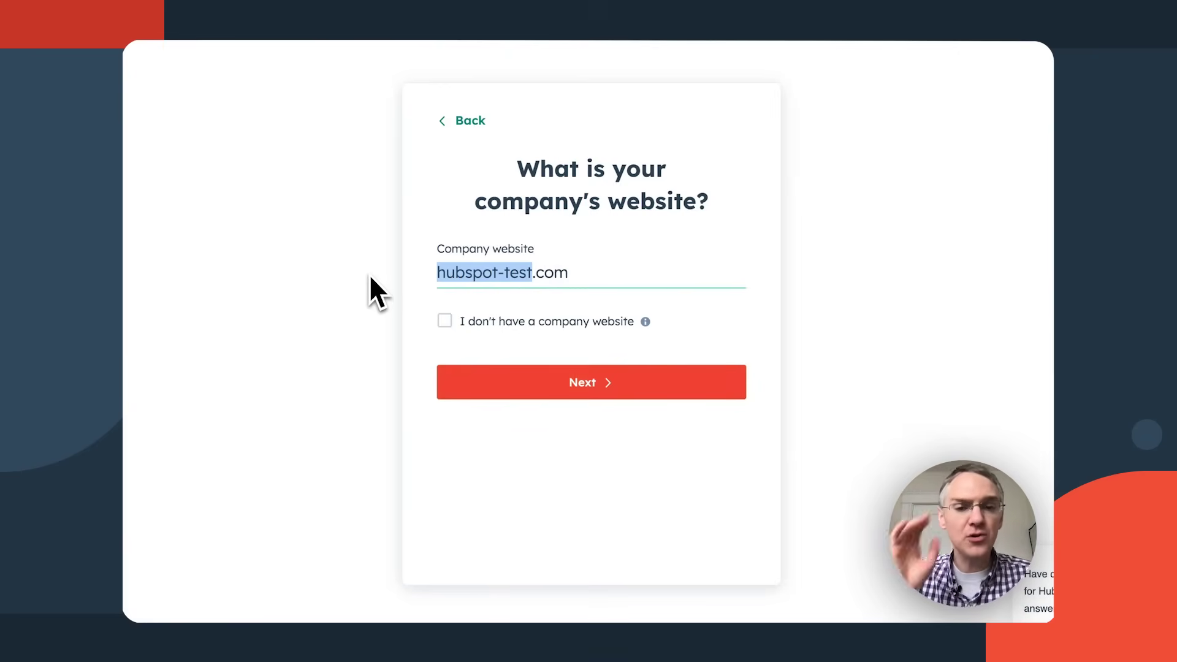
{"action": "type", "text": "imadethiswebsite"}
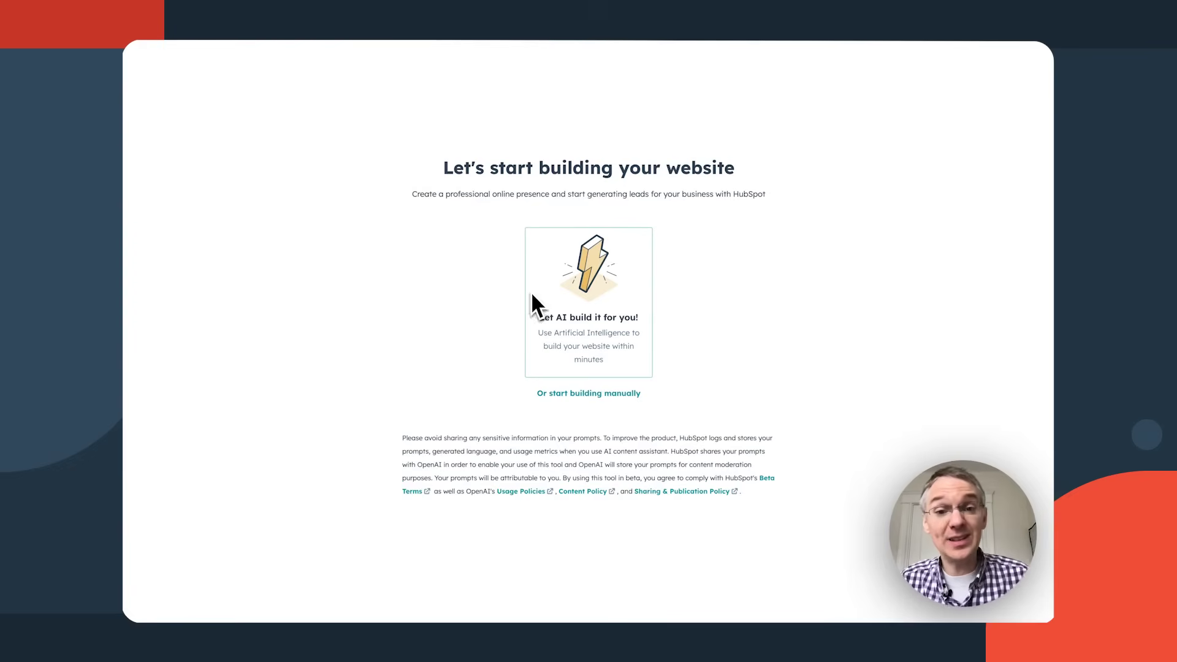
{"action": "left_click", "coordinate": [604, 319]}
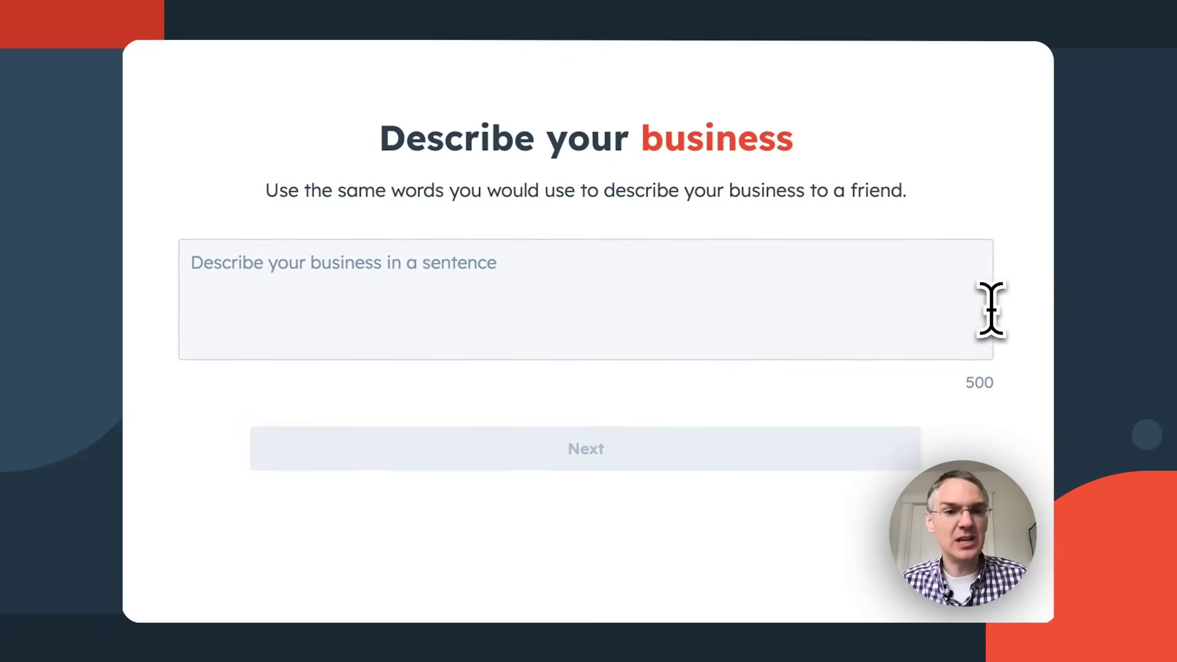
- Describe the business as a HubSpot free-tools demo, pick Showcase my work and Vibrant style
{"action": "left_click", "coordinate": [814, 302]}
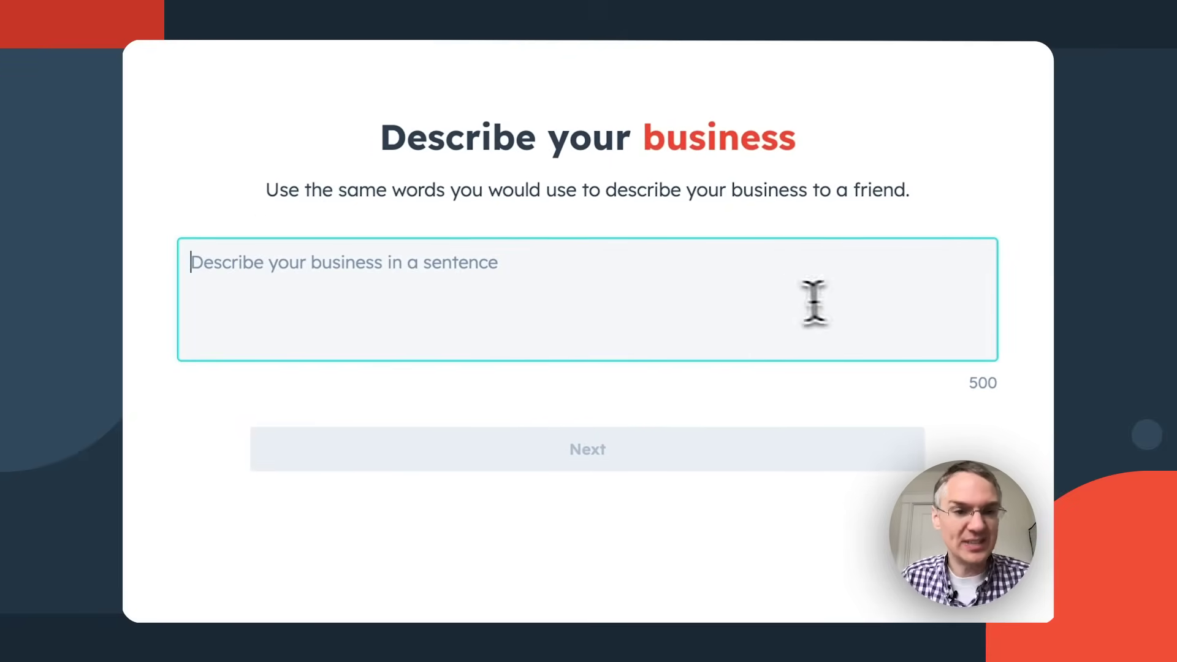
{"action": "type", "text": "I"}
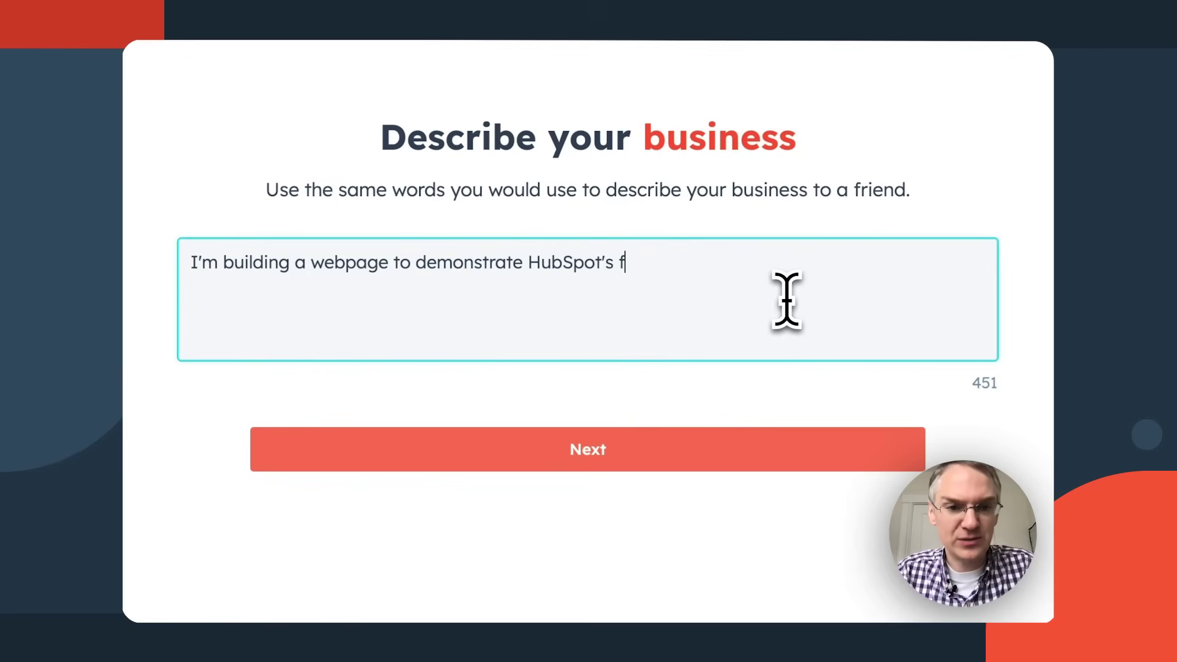
{"action": "left_click", "coordinate": [738, 452]}
{"action": "left_click", "coordinate": [460, 420]}
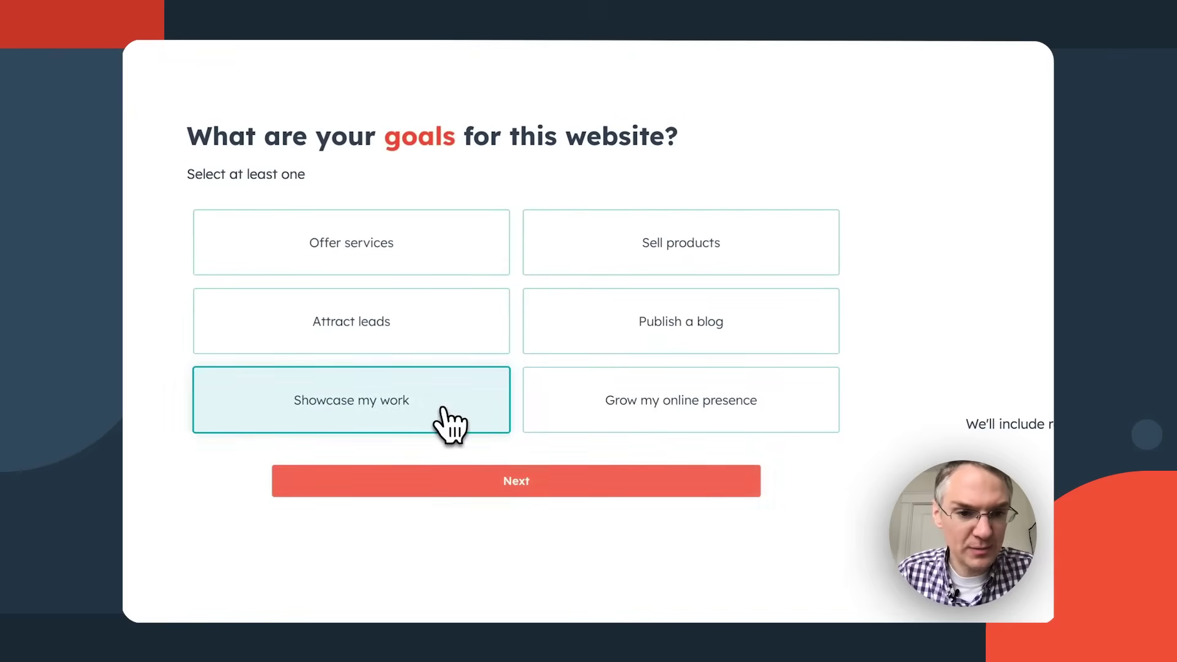
{"action": "left_click", "coordinate": [560, 488]}
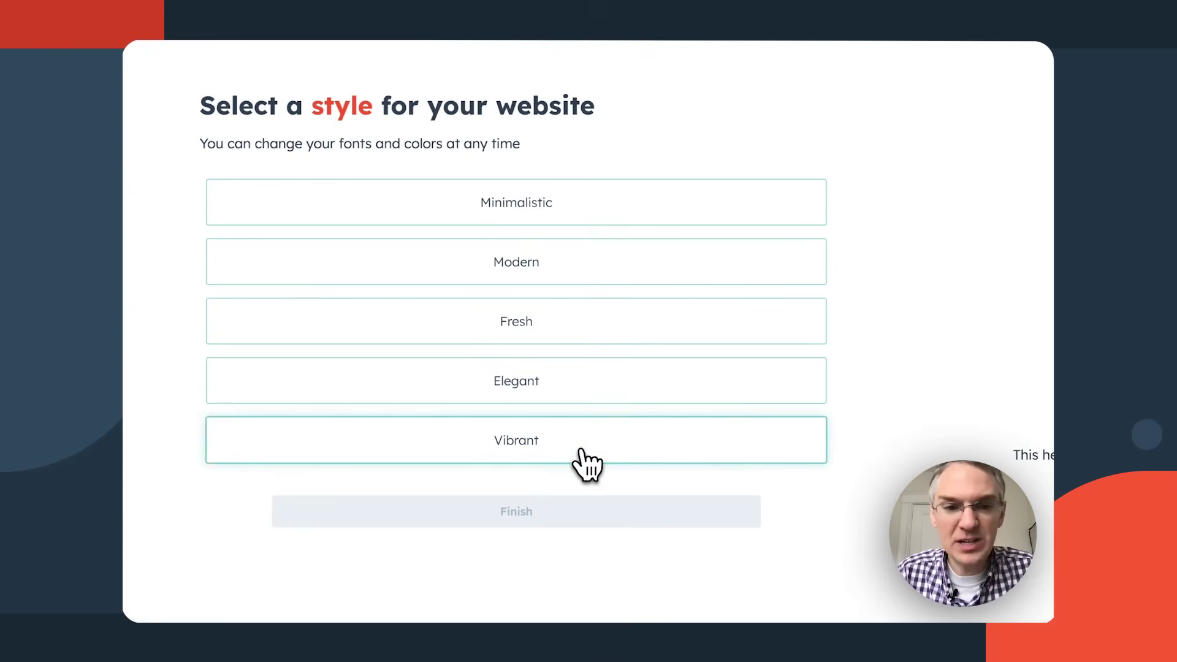
{"action": "left_click", "coordinate": [581, 459]}
{"action": "left_click", "coordinate": [580, 512]}
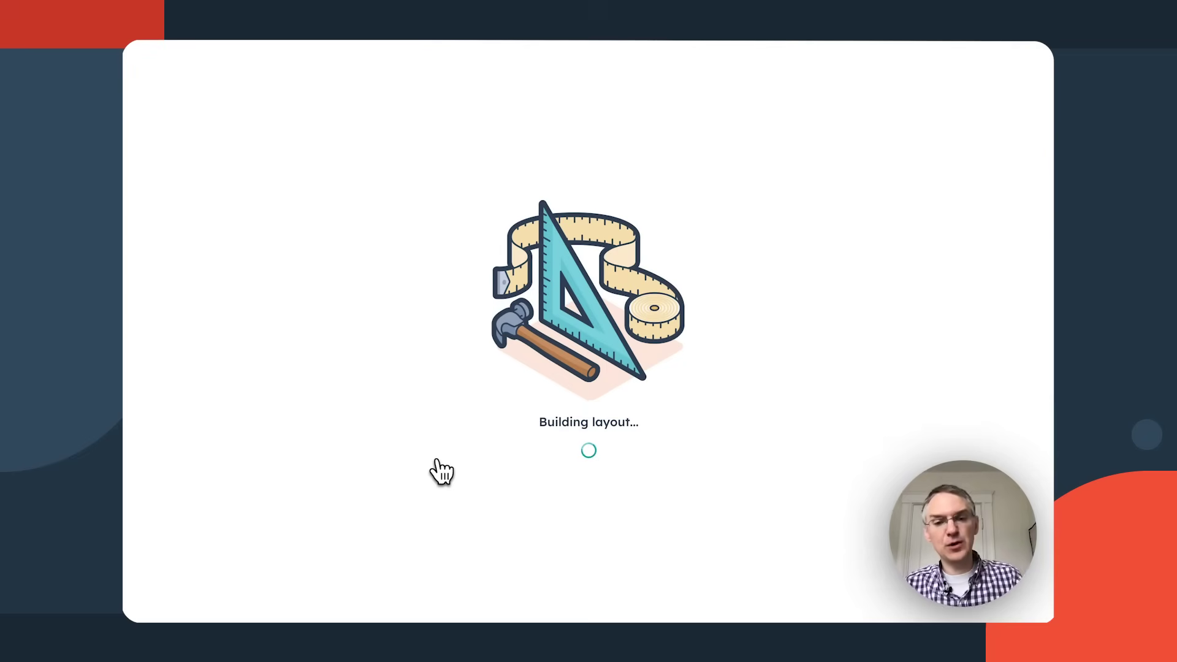
- Scroll down through the AI-generated Home page in the editor
{"action": "scroll", "coordinate": [771, 461], "scroll_direction": "down", "scroll_amount": 10}
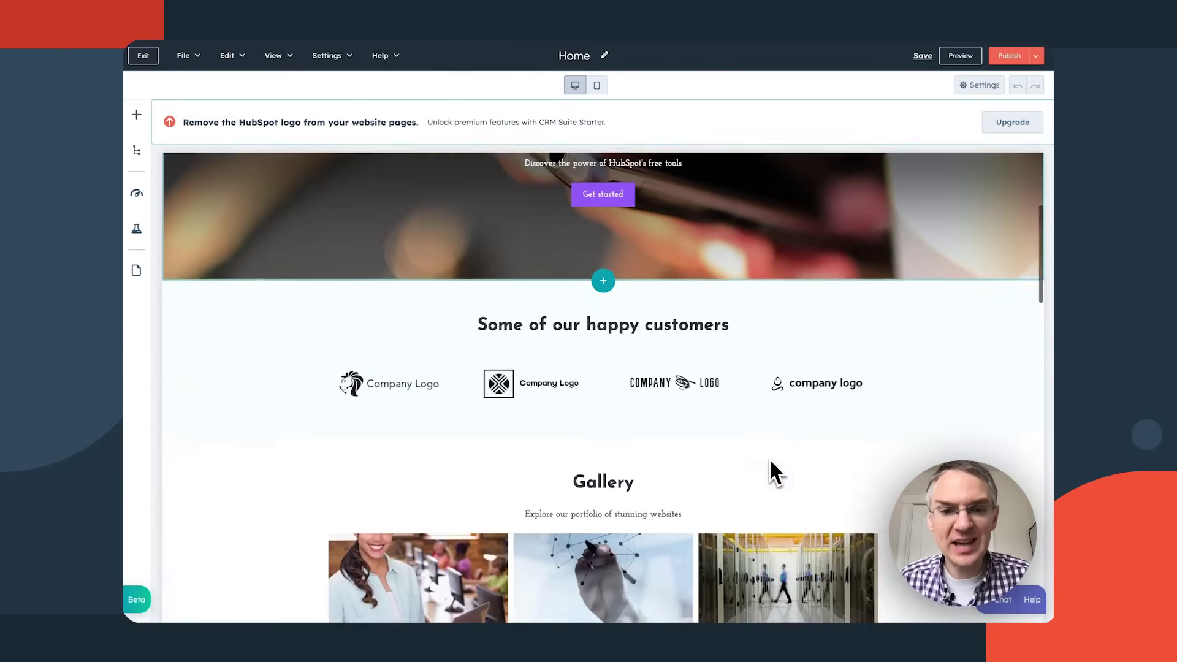
{"action": "scroll", "coordinate": [772, 463], "scroll_direction": "down", "scroll_amount": 6}
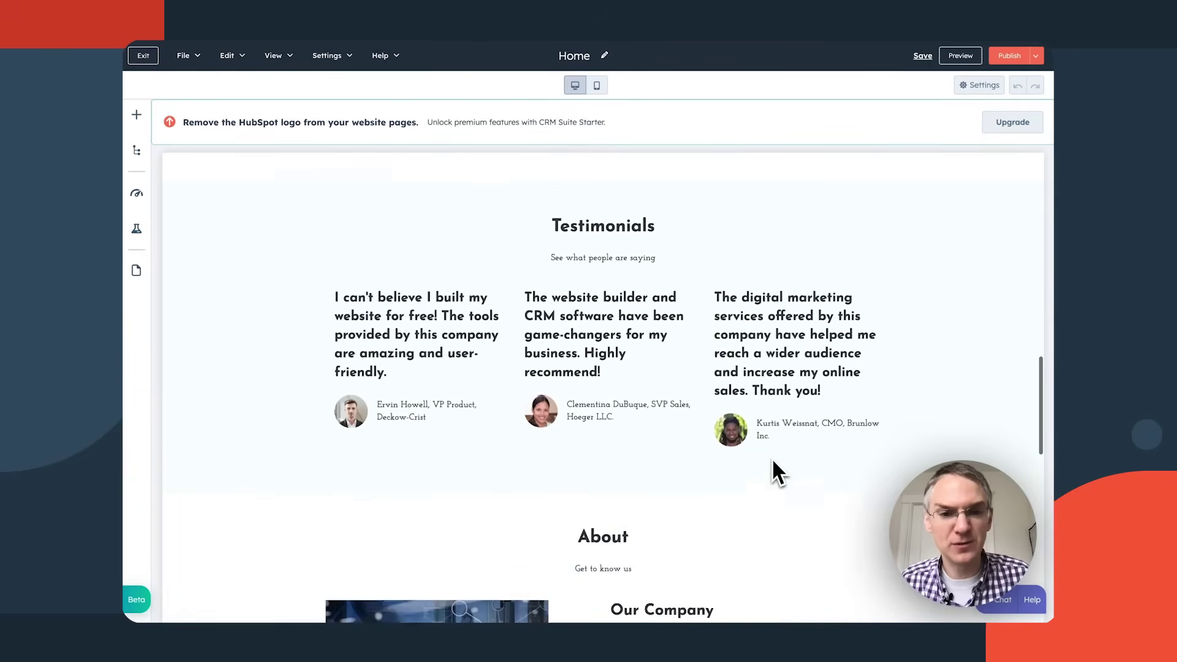
{"action": "scroll", "coordinate": [772, 463], "scroll_direction": "down", "scroll_amount": 10}
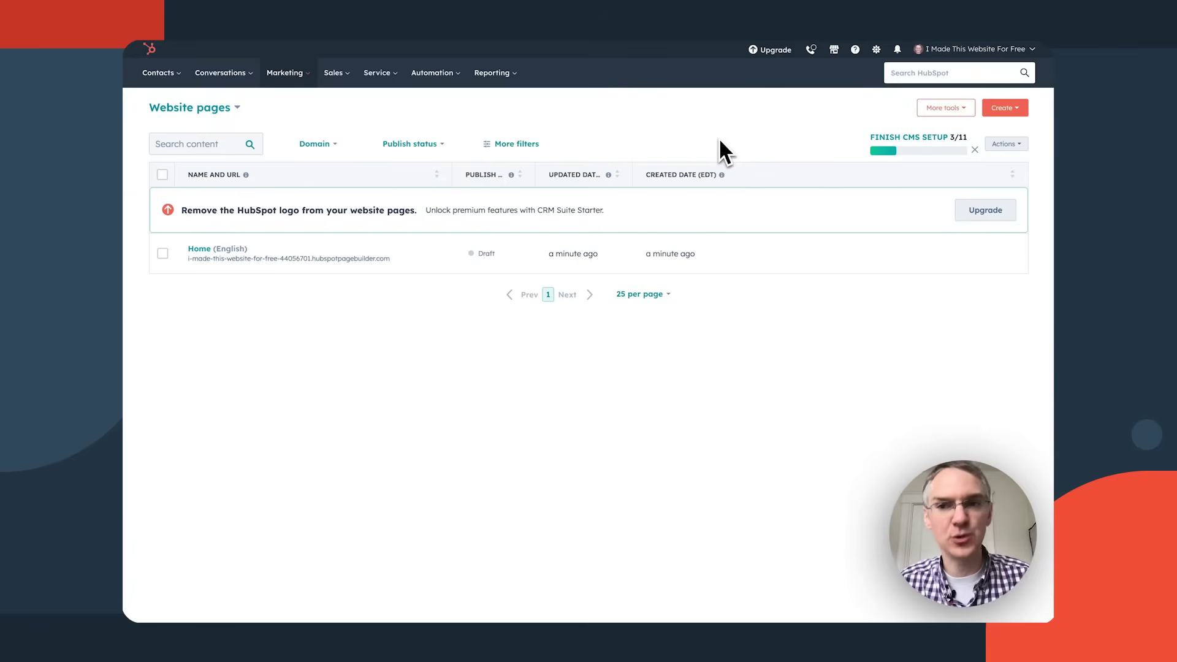
- Start a new website page named Contact Us
{"action": "left_click", "coordinate": [1001, 114]}
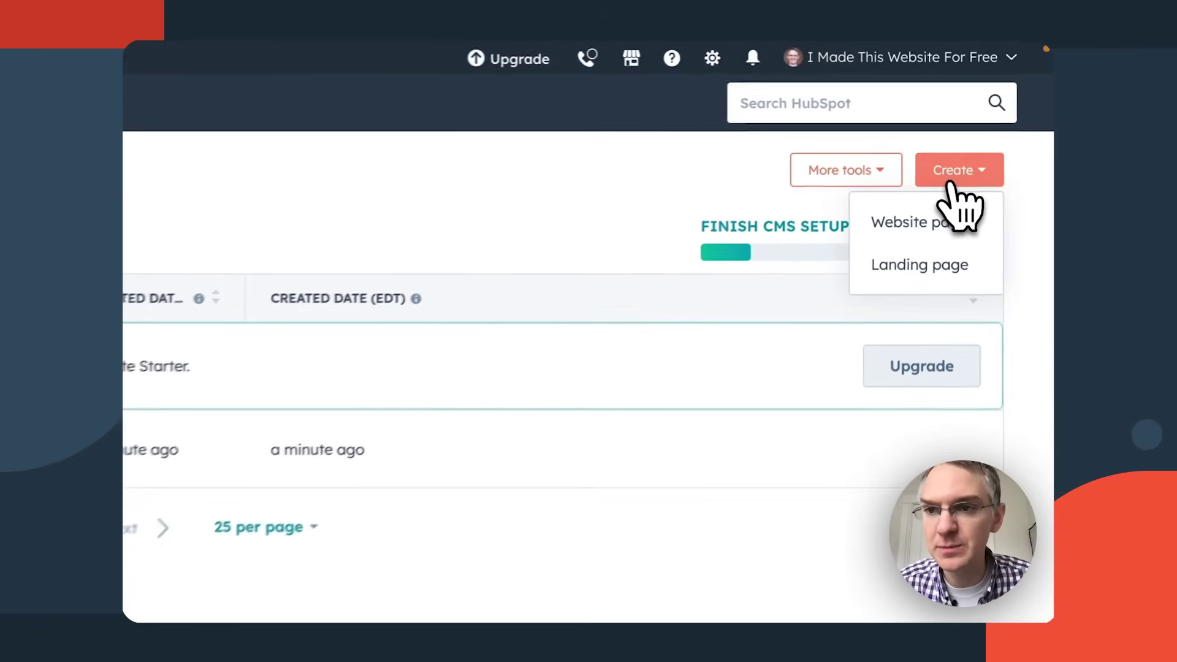
{"action": "left_click", "coordinate": [981, 236]}
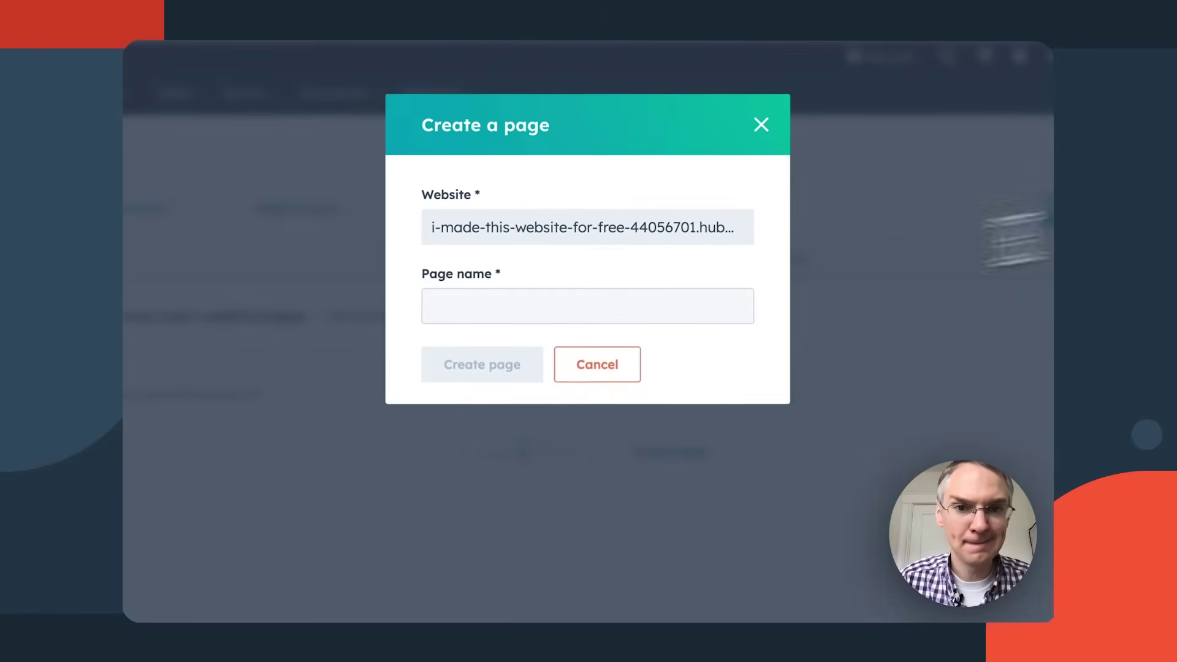
{"action": "left_click", "coordinate": [619, 315]}
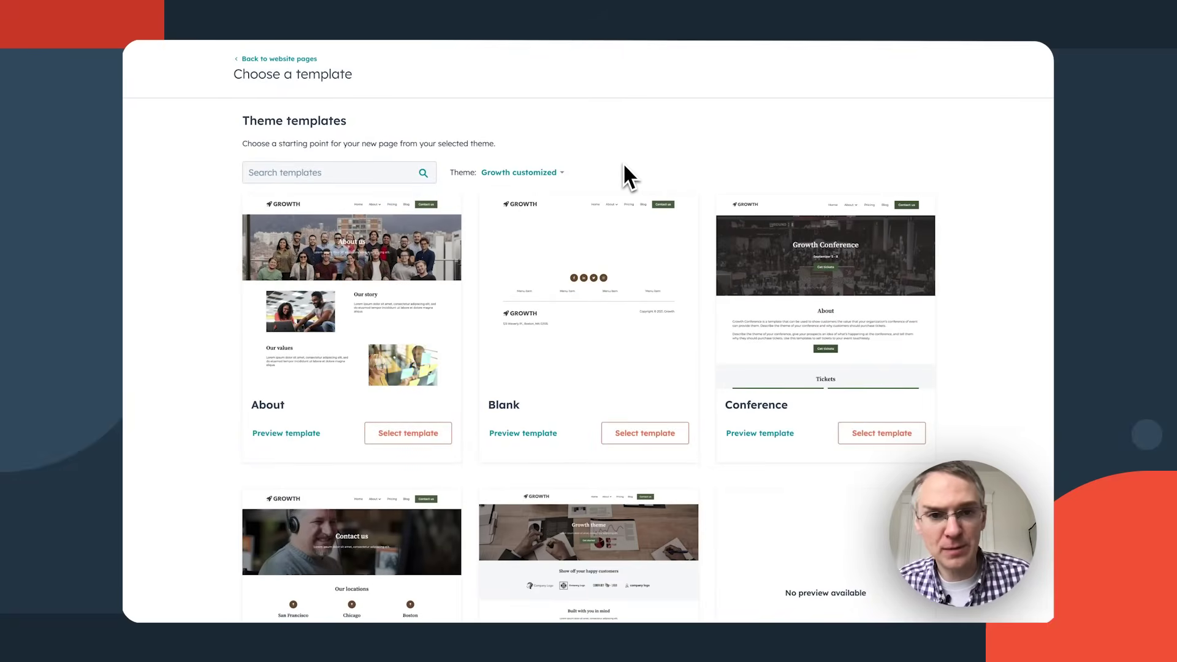
- Browse the Growth theme's templates and select the Contact template
{"action": "left_click", "coordinate": [548, 175]}
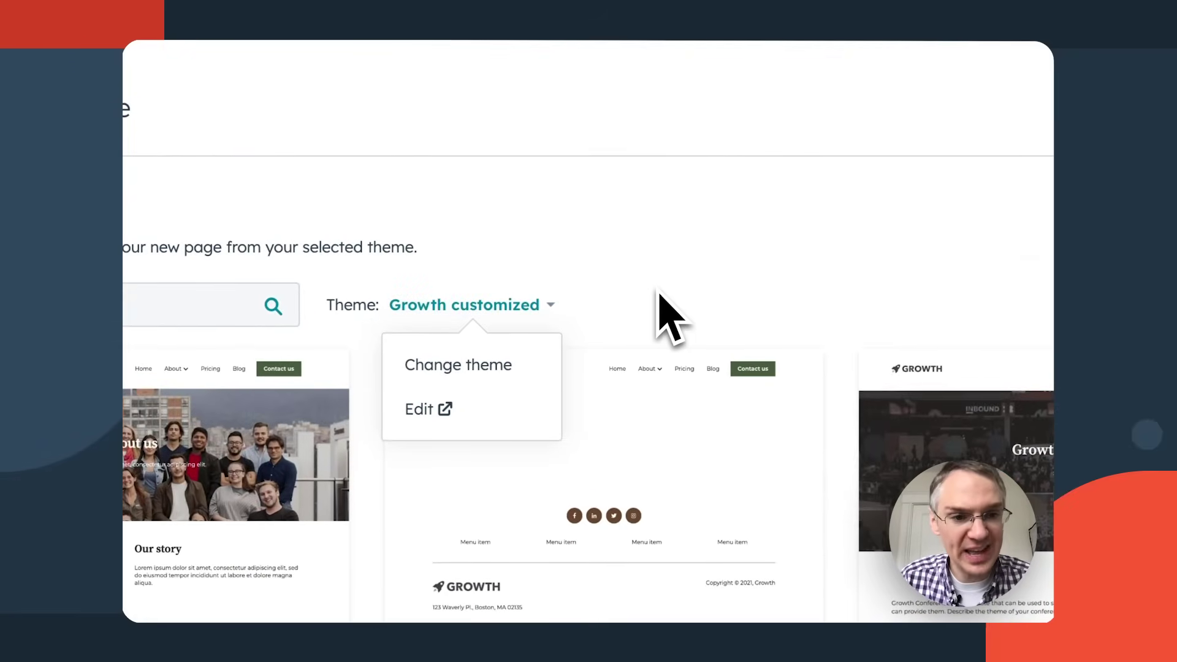
{"action": "scroll", "coordinate": [668, 318], "scroll_direction": "down", "scroll_amount": 4}
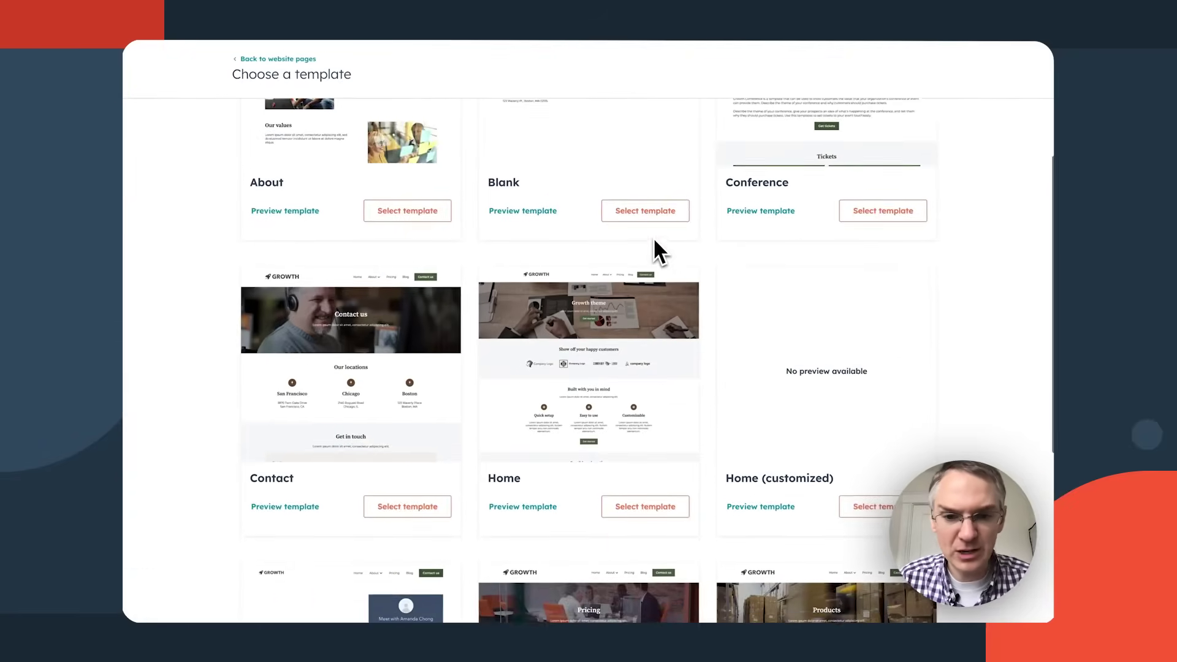
{"action": "scroll", "coordinate": [654, 237], "scroll_direction": "down", "scroll_amount": 5}
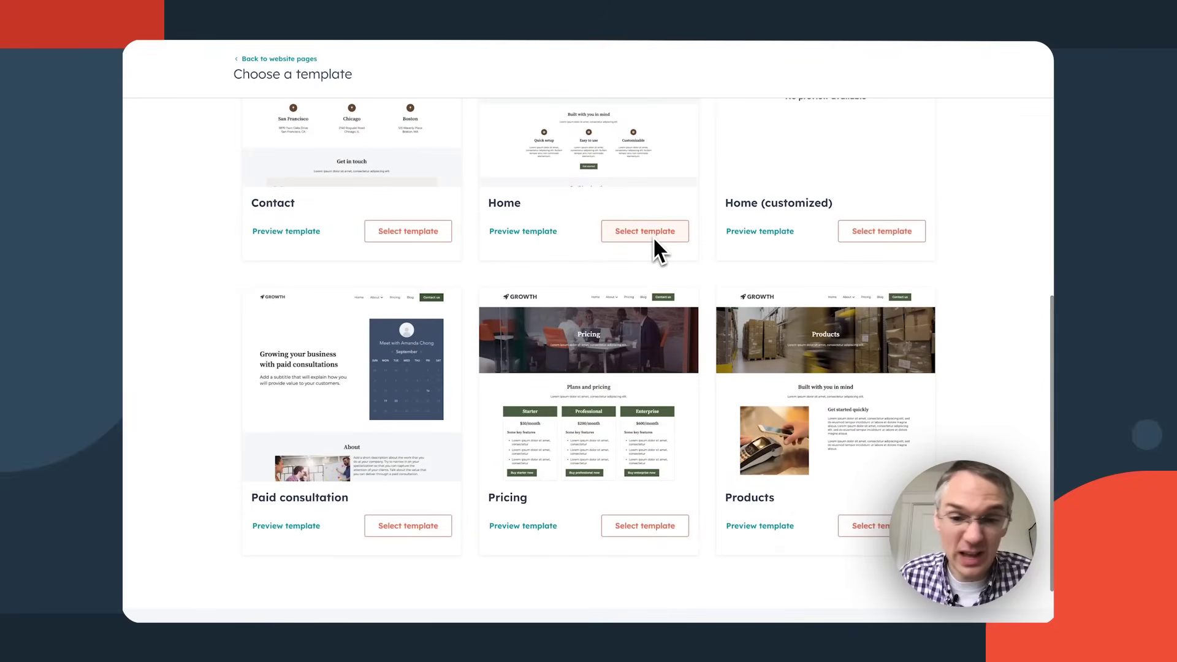
{"action": "scroll", "coordinate": [653, 236], "scroll_direction": "up", "scroll_amount": 3}
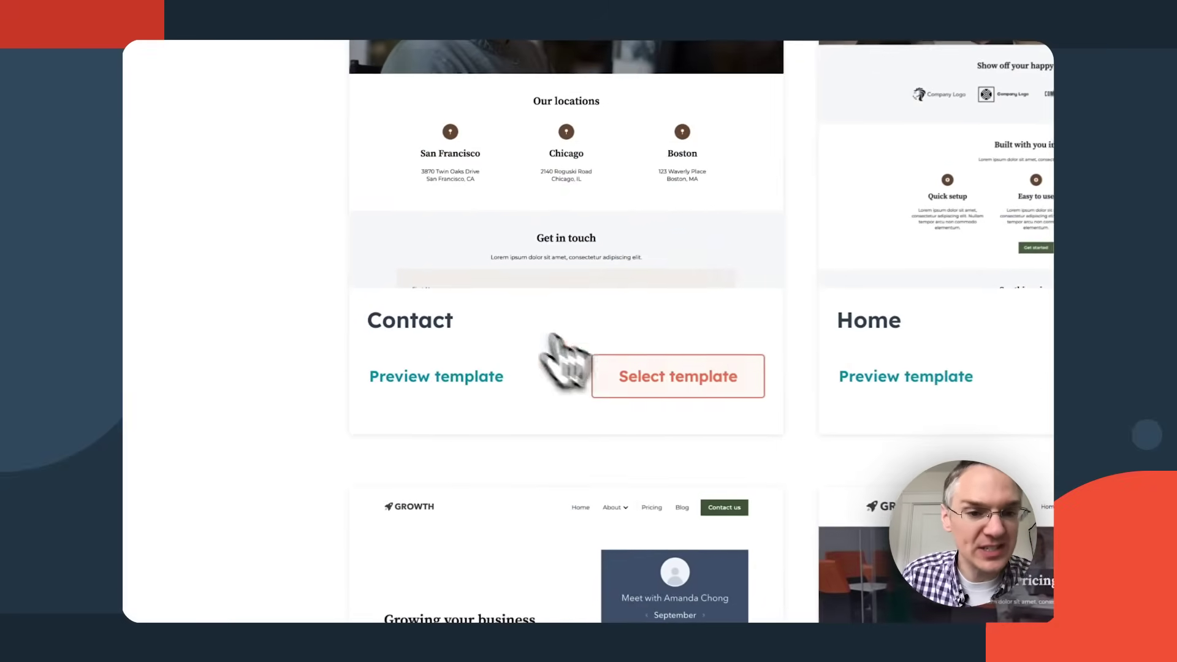
{"action": "left_click", "coordinate": [671, 410]}
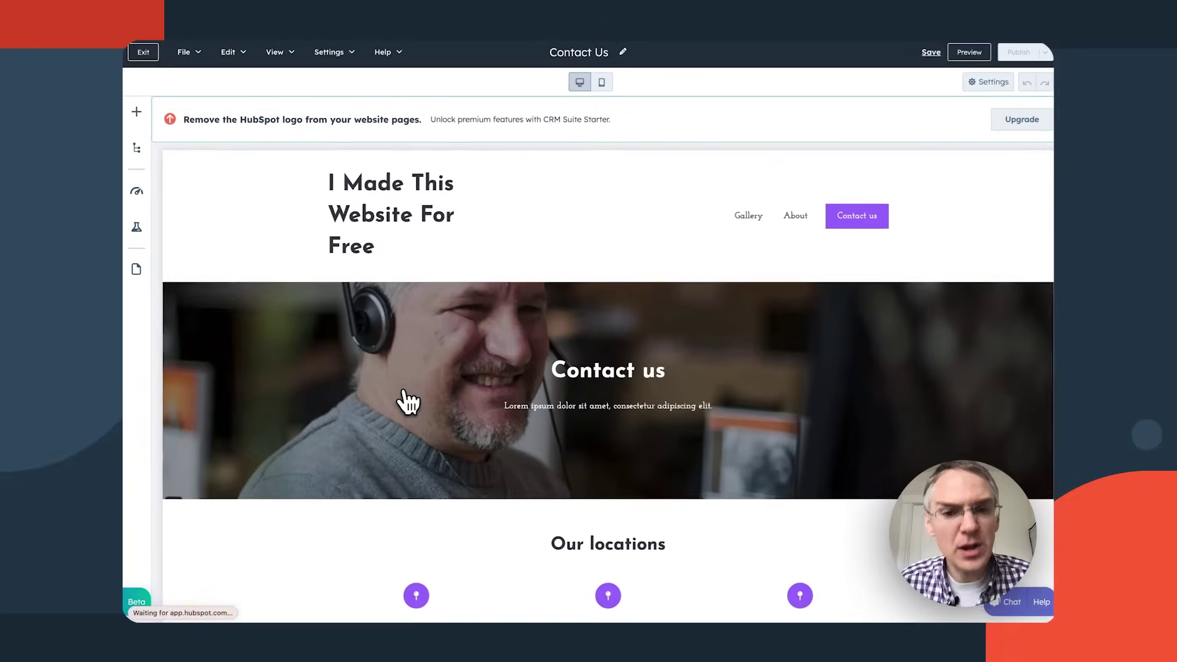
{"action": "scroll", "coordinate": [403, 400], "scroll_direction": "down", "scroll_amount": 2}
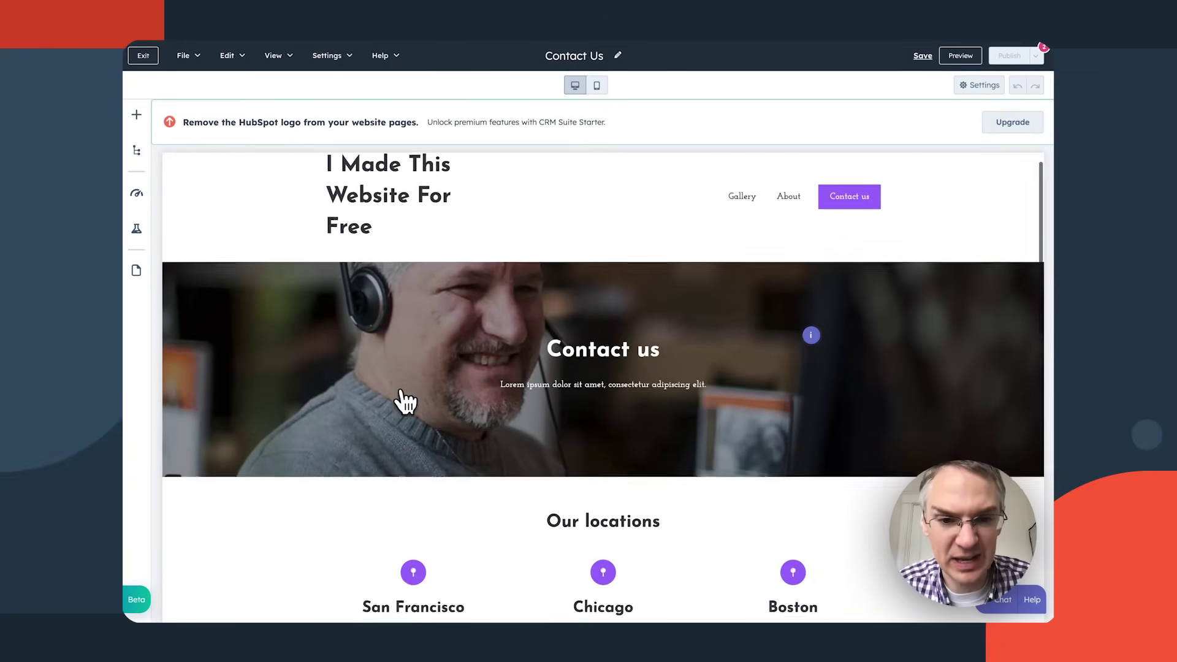
{"action": "scroll", "coordinate": [330, 371], "scroll_direction": "down", "scroll_amount": 6}
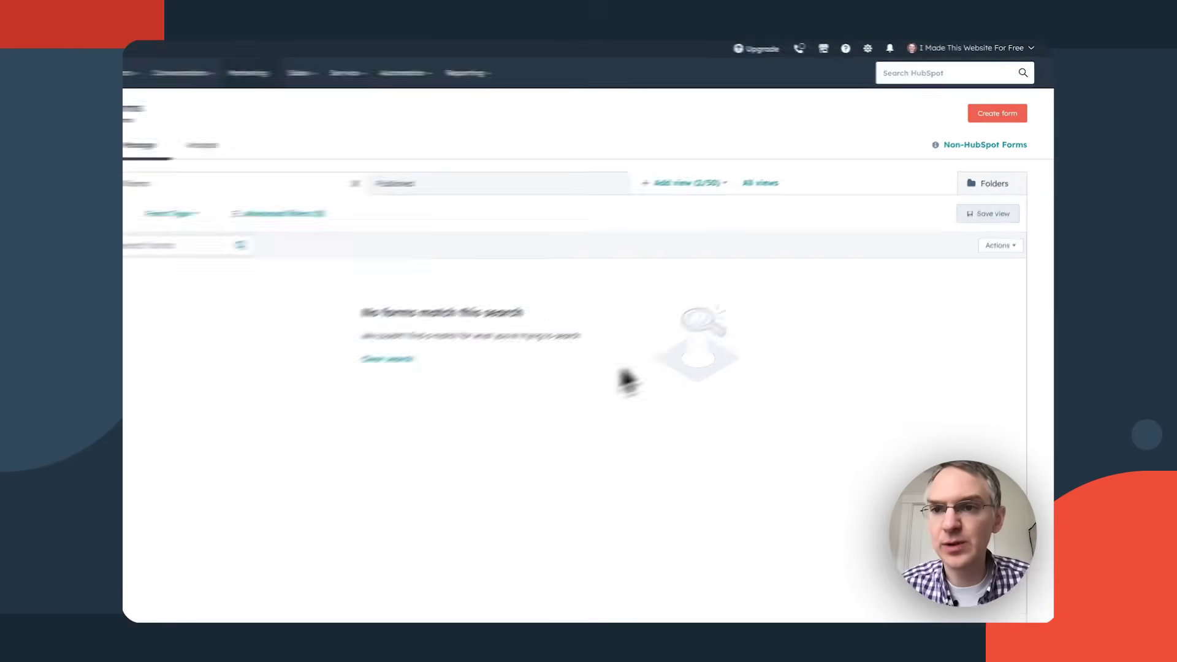
- Create a new form from the Contact us template
{"action": "left_click", "coordinate": [954, 152]}
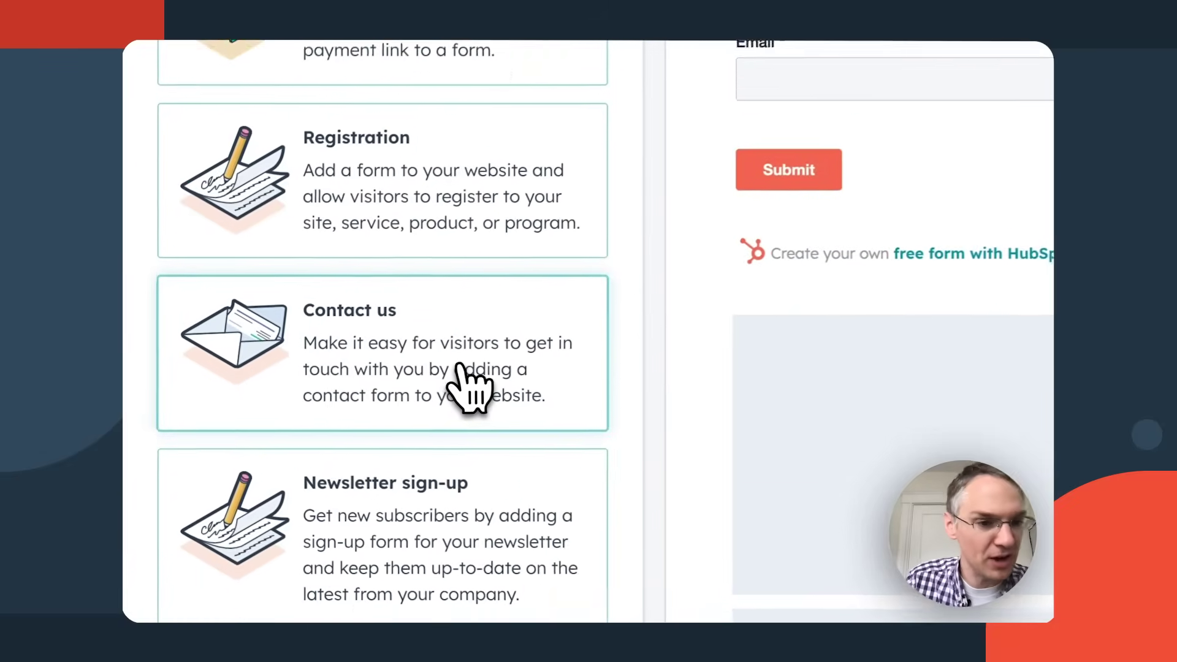
{"action": "left_click", "coordinate": [392, 607]}
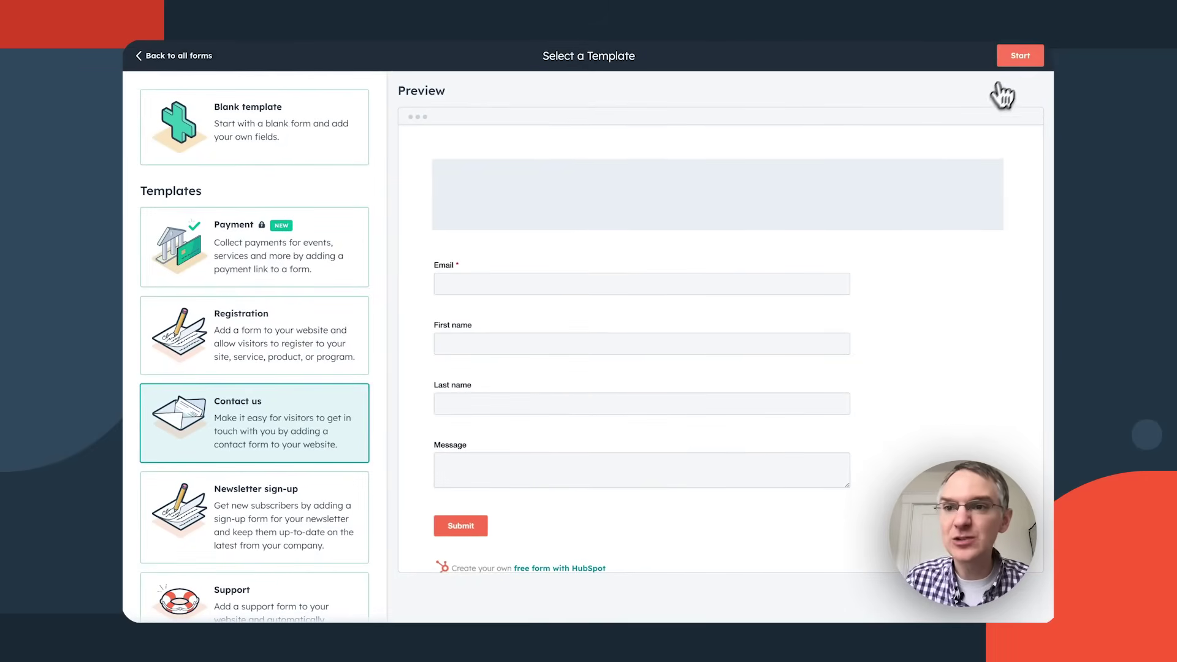
{"action": "left_click", "coordinate": [1019, 57]}
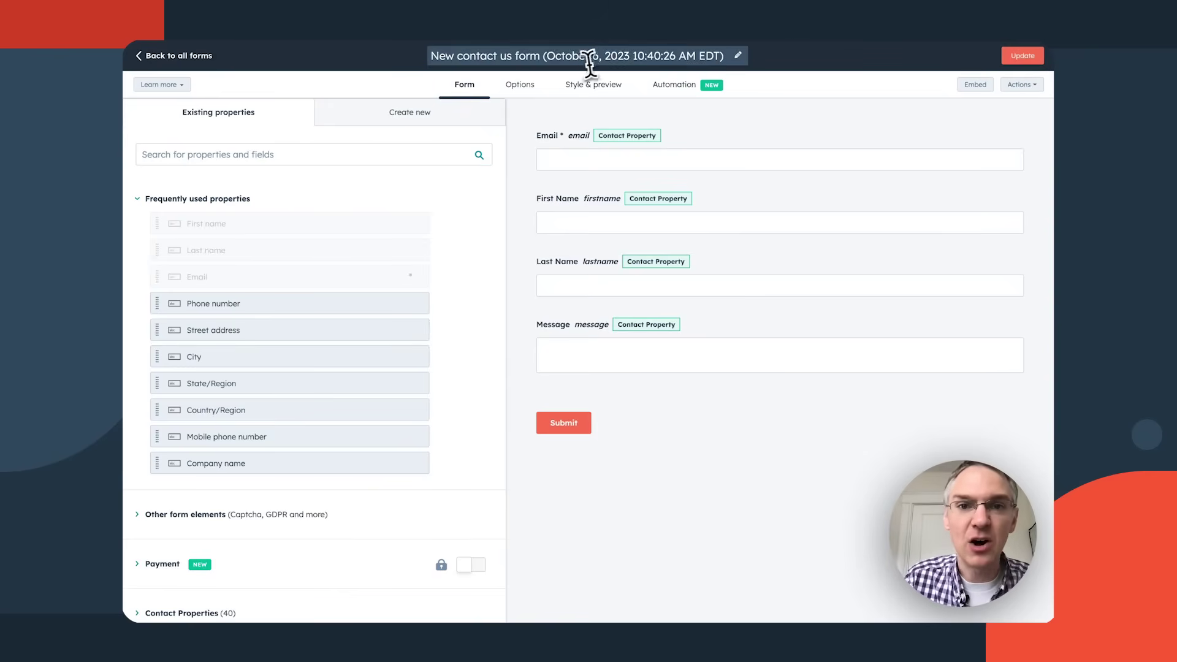
- Rename the form 'Contact Us Form', publish it, and review its embed code
{"action": "left_click", "coordinate": [590, 60]}
{"action": "type", "text": "Con"}
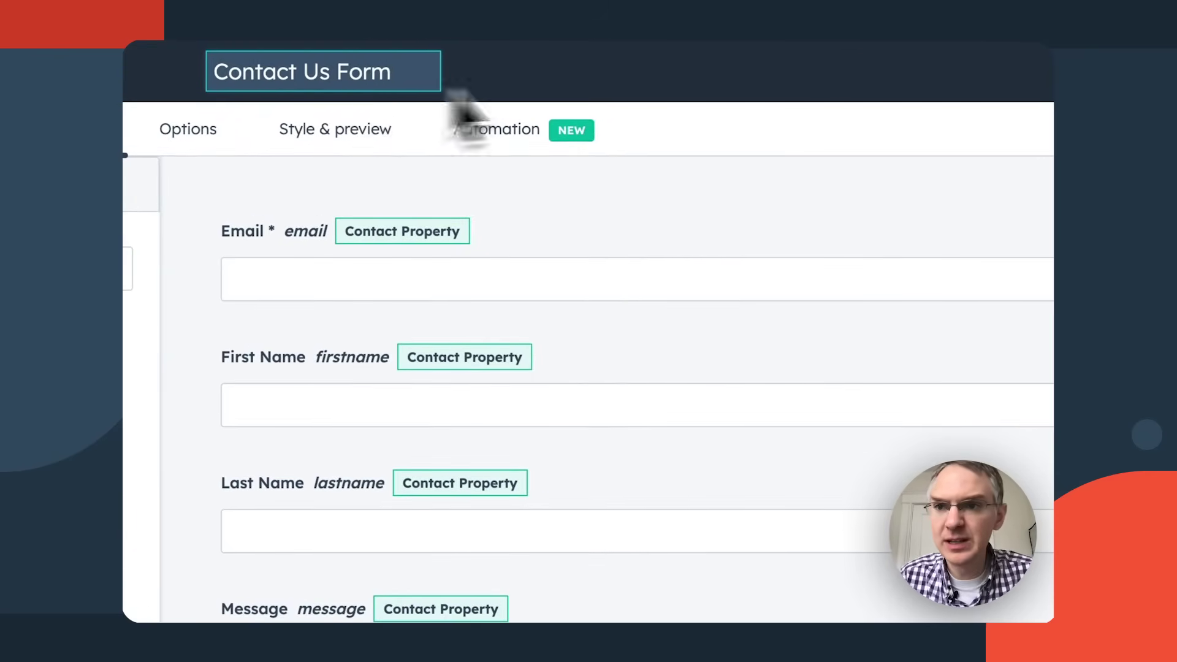
{"action": "type", "text": "tact Us Form"}
{"action": "left_click", "coordinate": [1027, 61]}
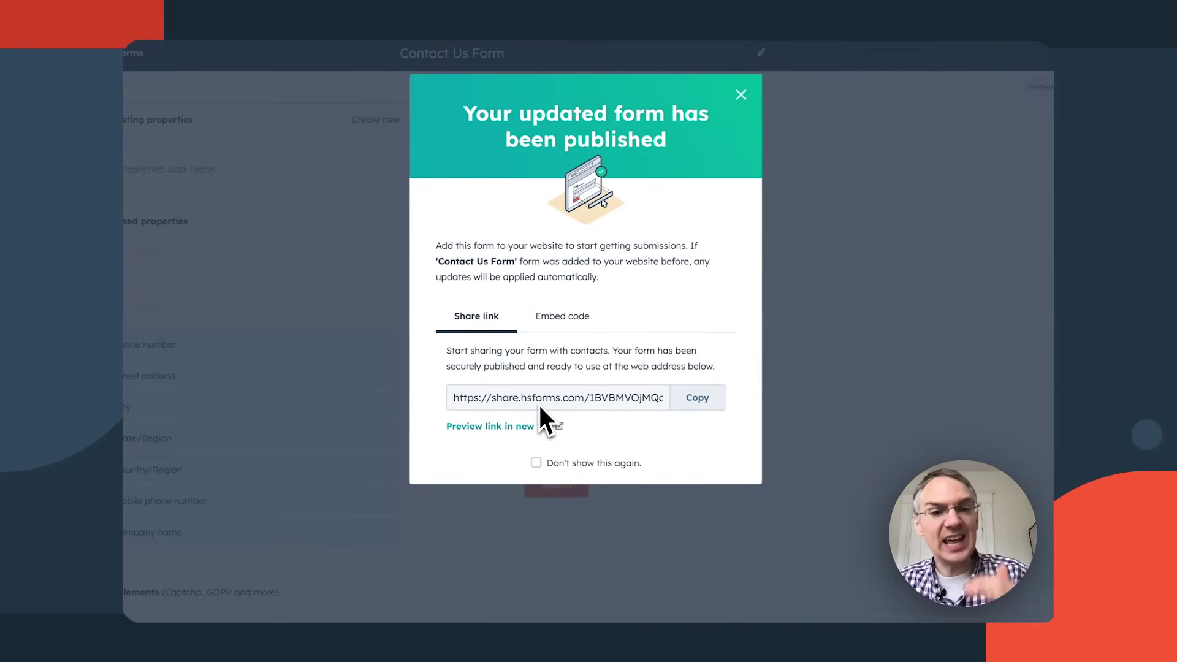
{"action": "left_click", "coordinate": [568, 316]}
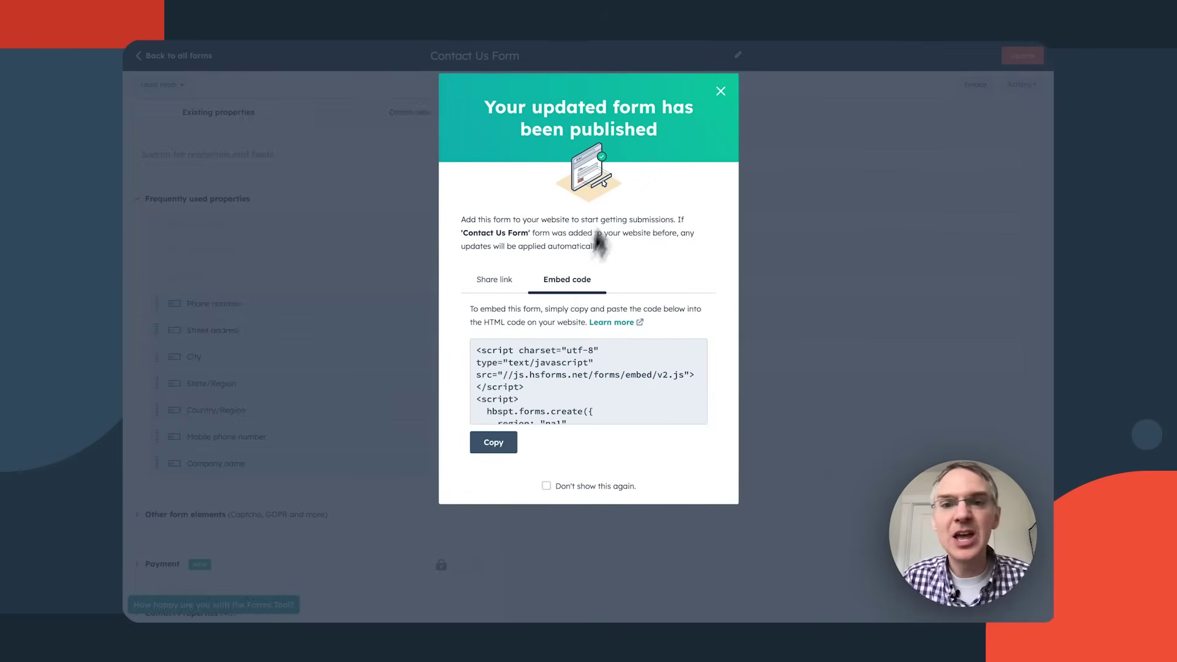
{"action": "left_click", "coordinate": [720, 92]}
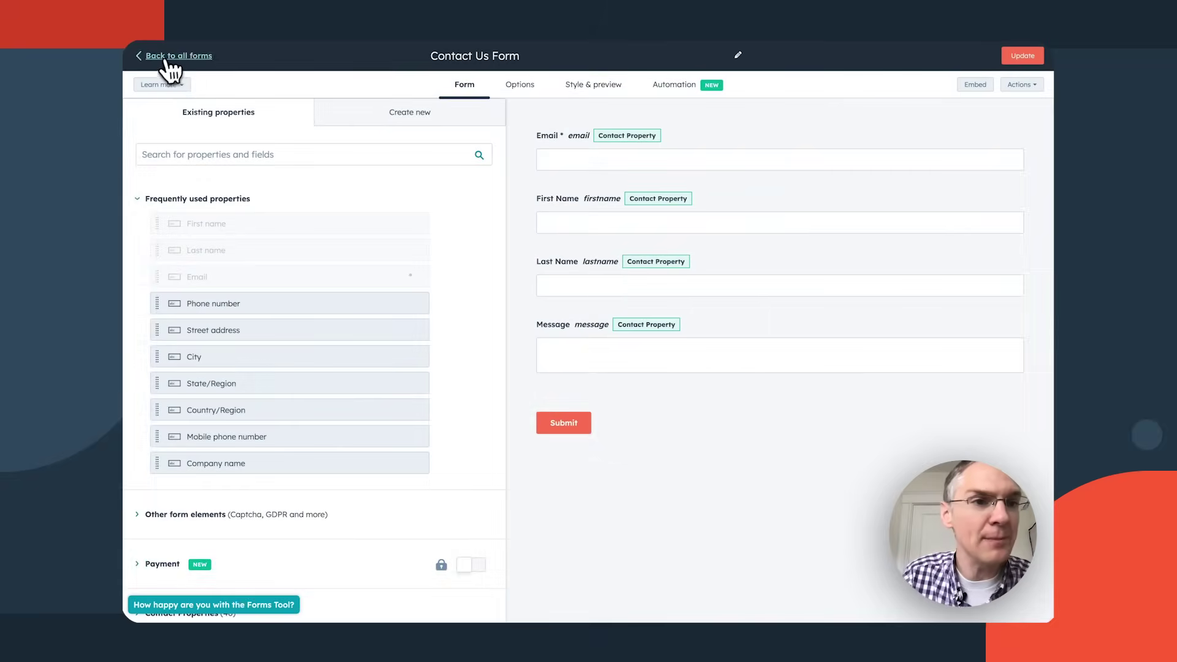
- Open the Contact Us page for editing from the Website pages list
{"action": "left_click", "coordinate": [286, 74]}
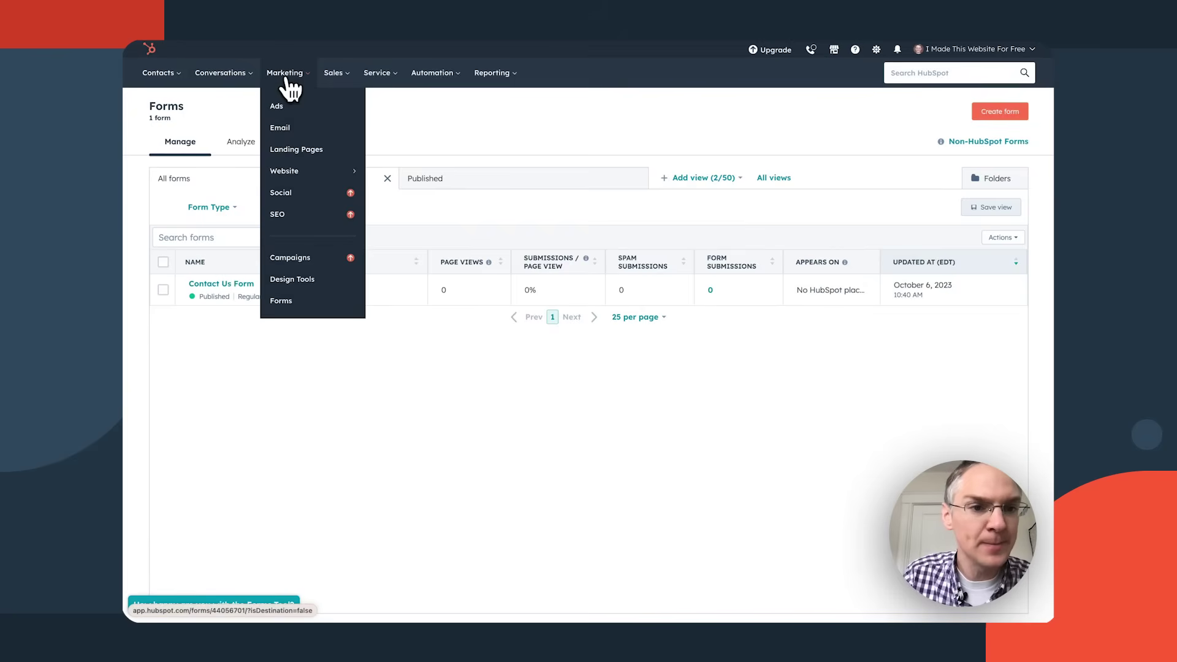
{"action": "mouse_move", "coordinate": [303, 167]}
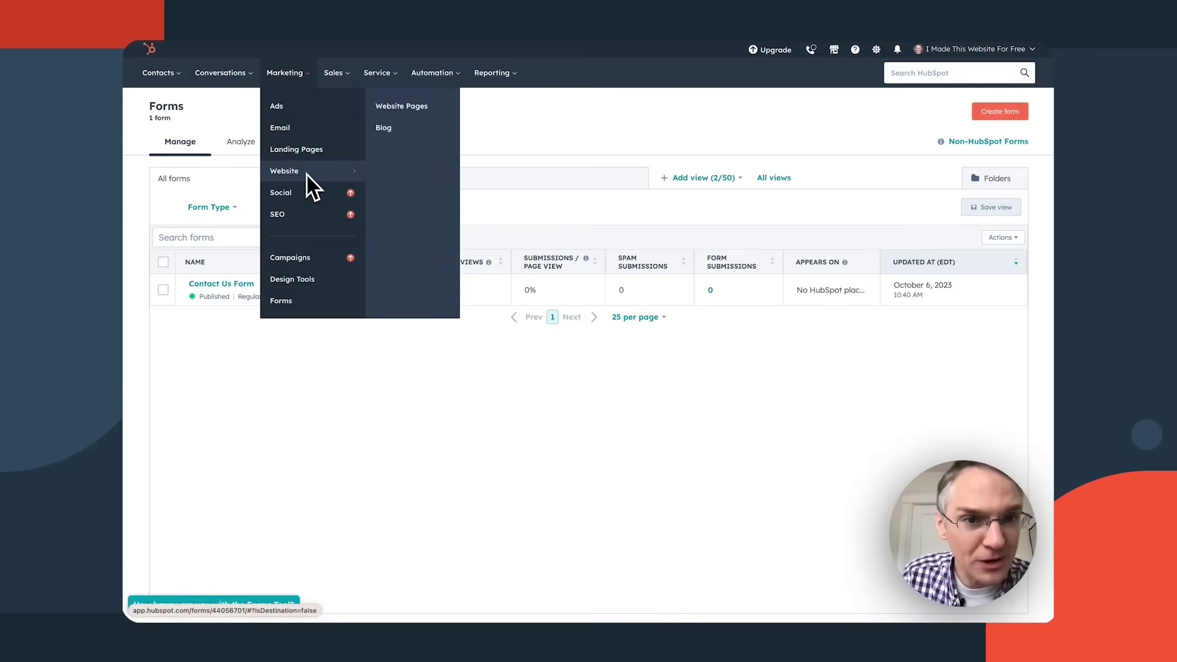
{"action": "left_click", "coordinate": [422, 108]}
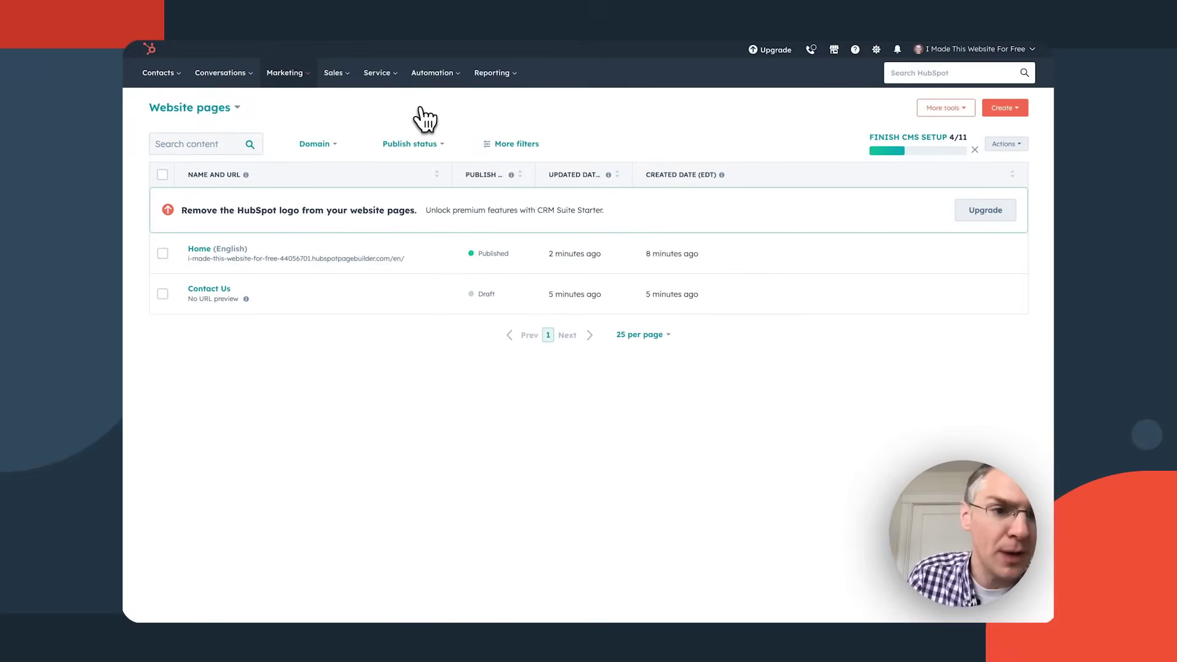
{"action": "left_click", "coordinate": [342, 297]}
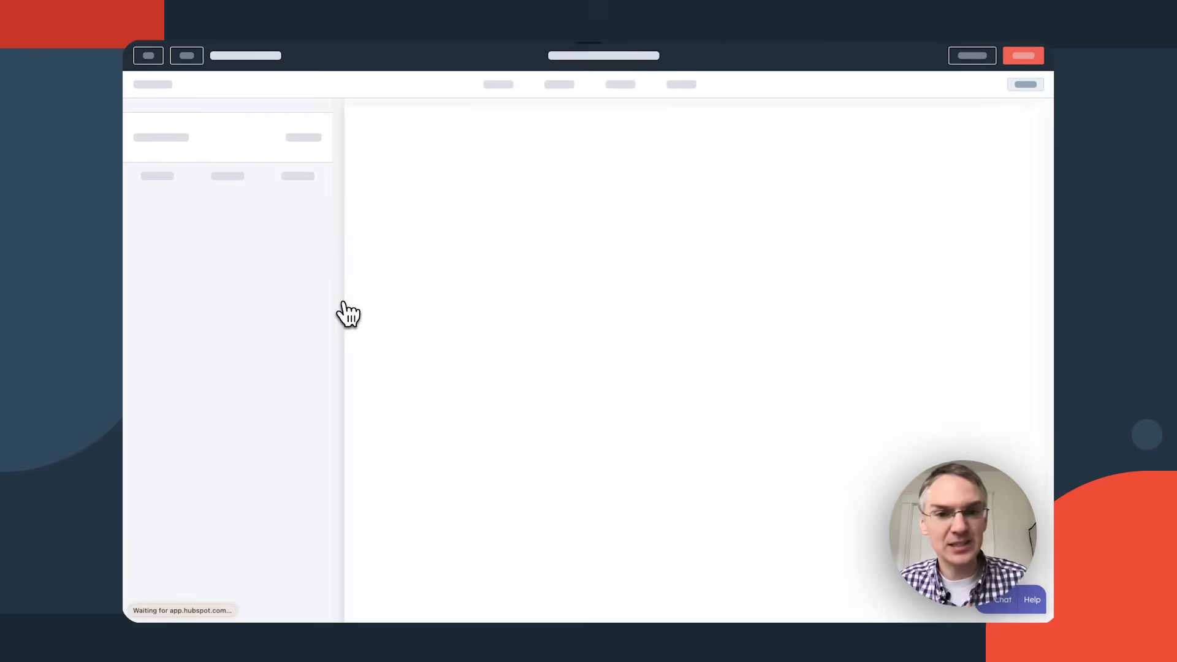
- Set the page's form module to Contact Us Form
{"action": "scroll", "coordinate": [657, 342], "scroll_direction": "down", "scroll_amount": 9}
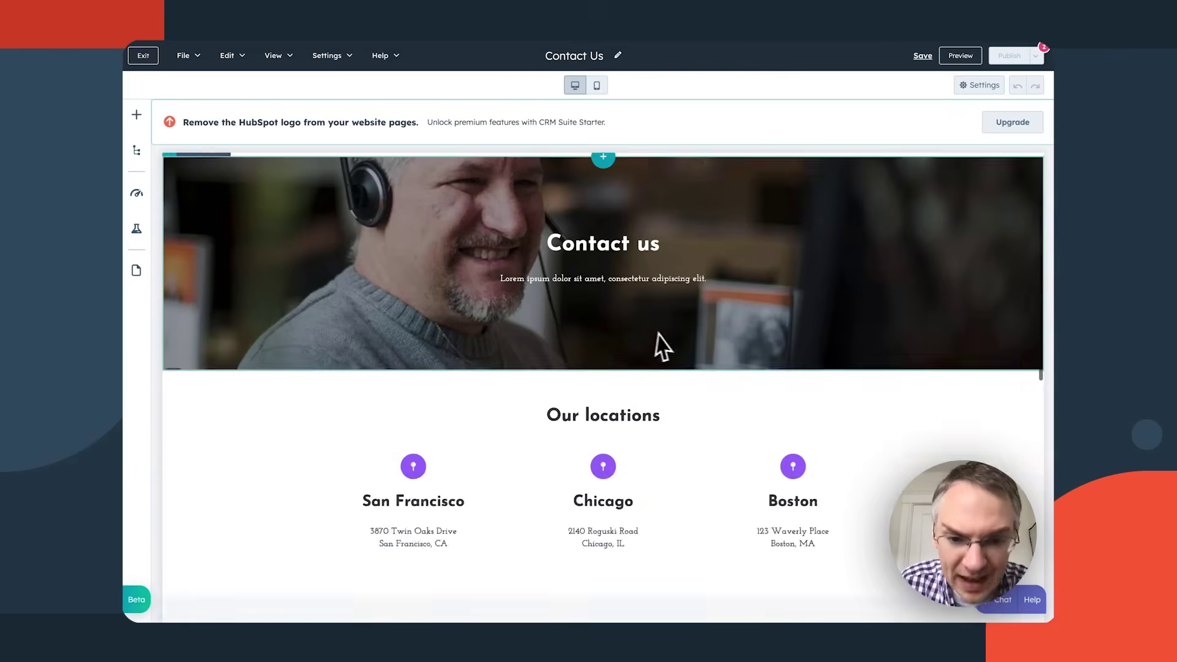
{"action": "left_click", "coordinate": [772, 306]}
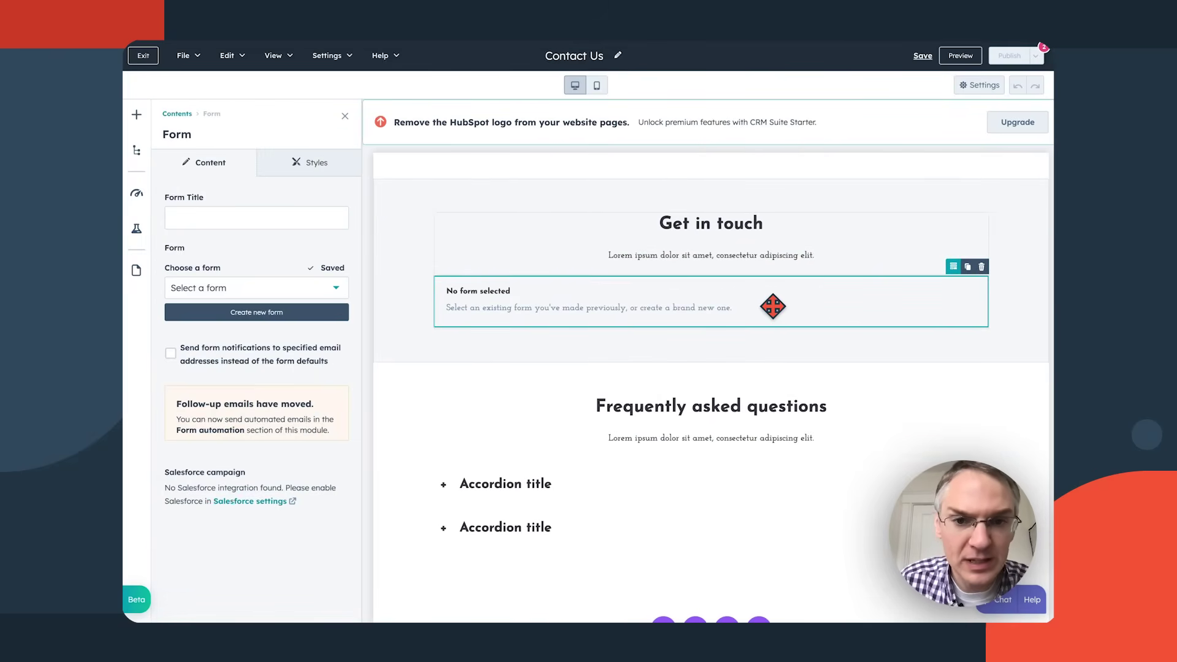
{"action": "left_click", "coordinate": [296, 293]}
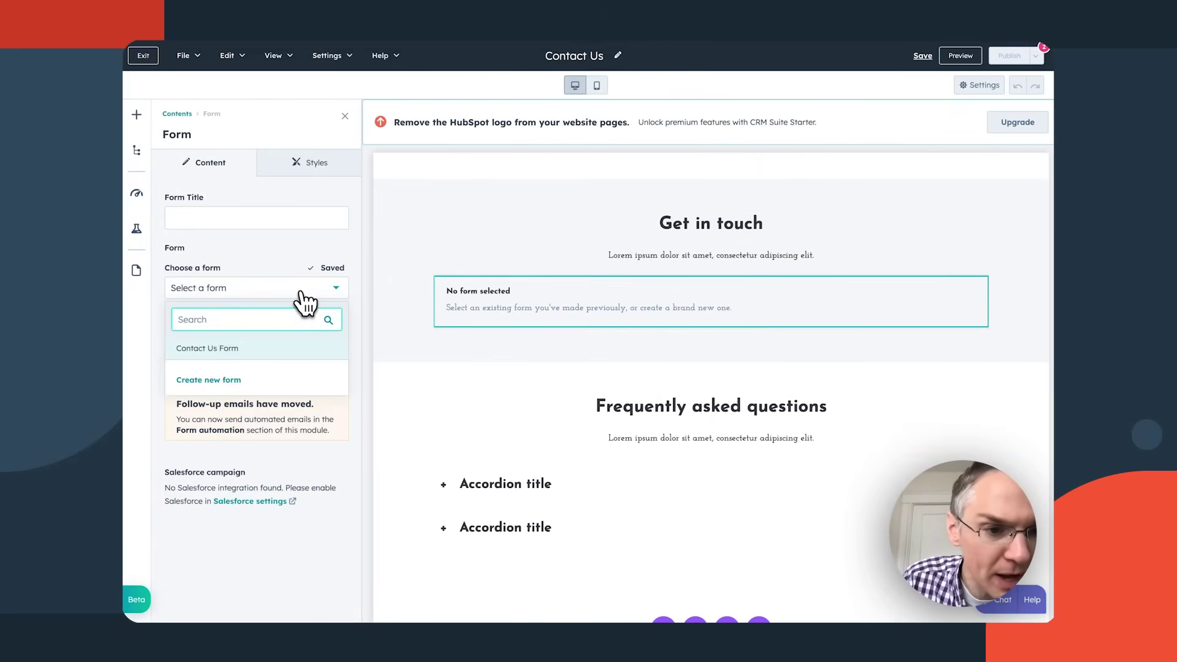
{"action": "left_click", "coordinate": [207, 348]}
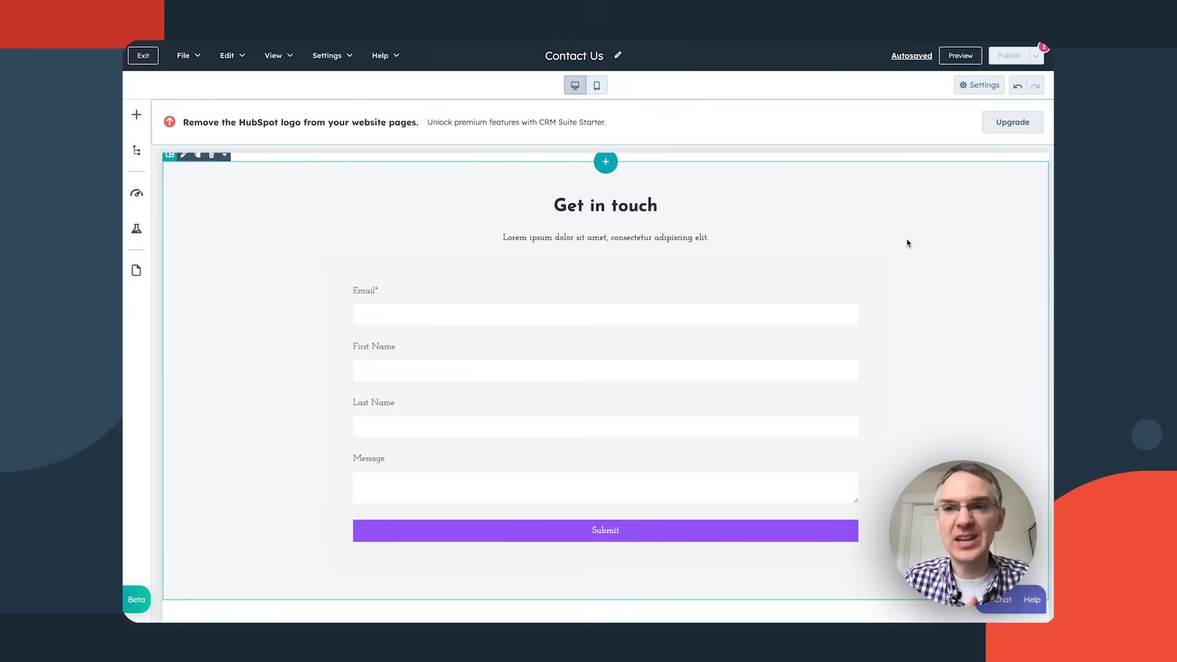
- Title the page 'Contact Us', auto-generate its meta description, and publish it
{"action": "mouse_move", "coordinate": [1016, 58]}
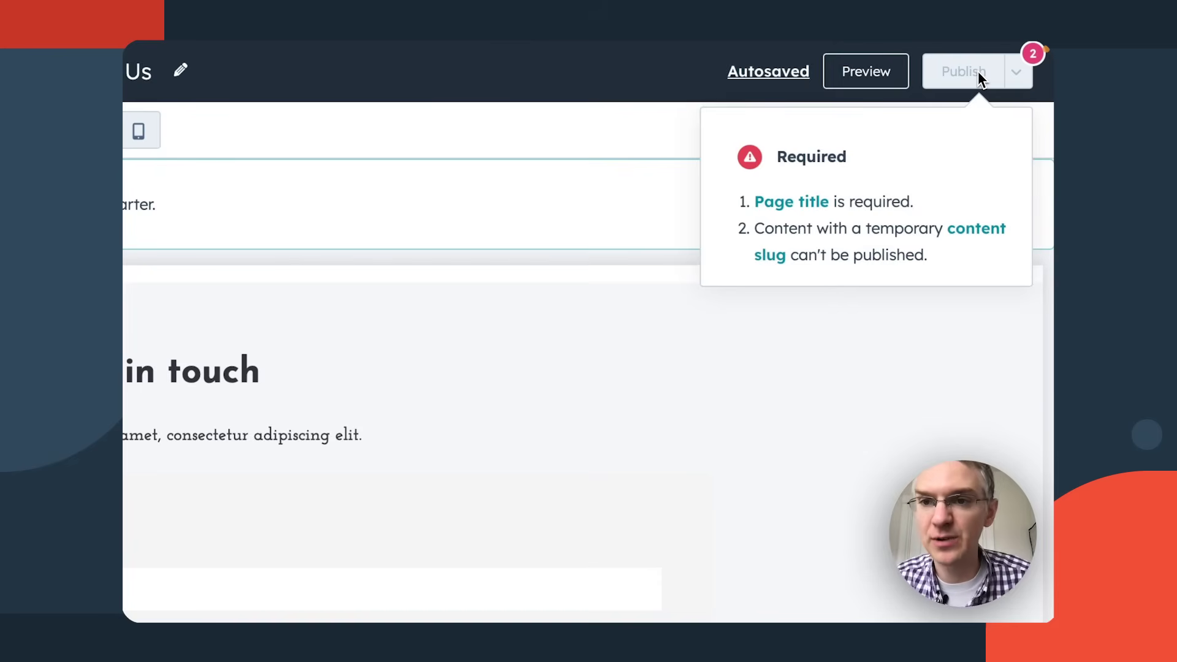
{"action": "left_click", "coordinate": [815, 204]}
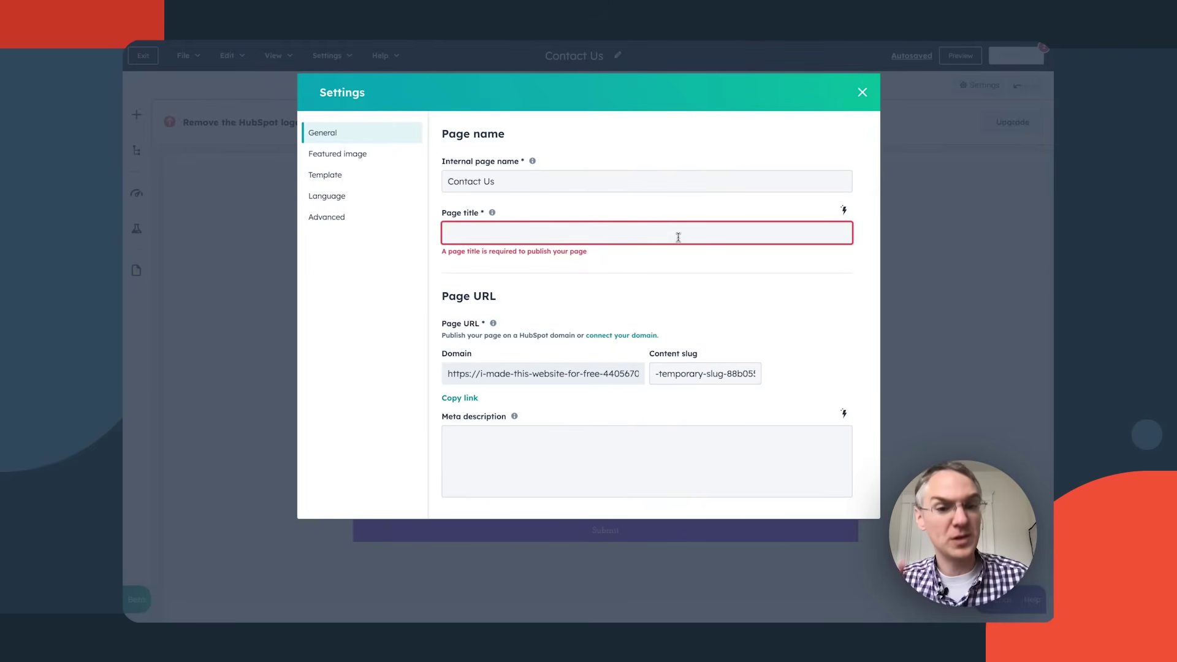
{"action": "type", "text": "Contact Us"}
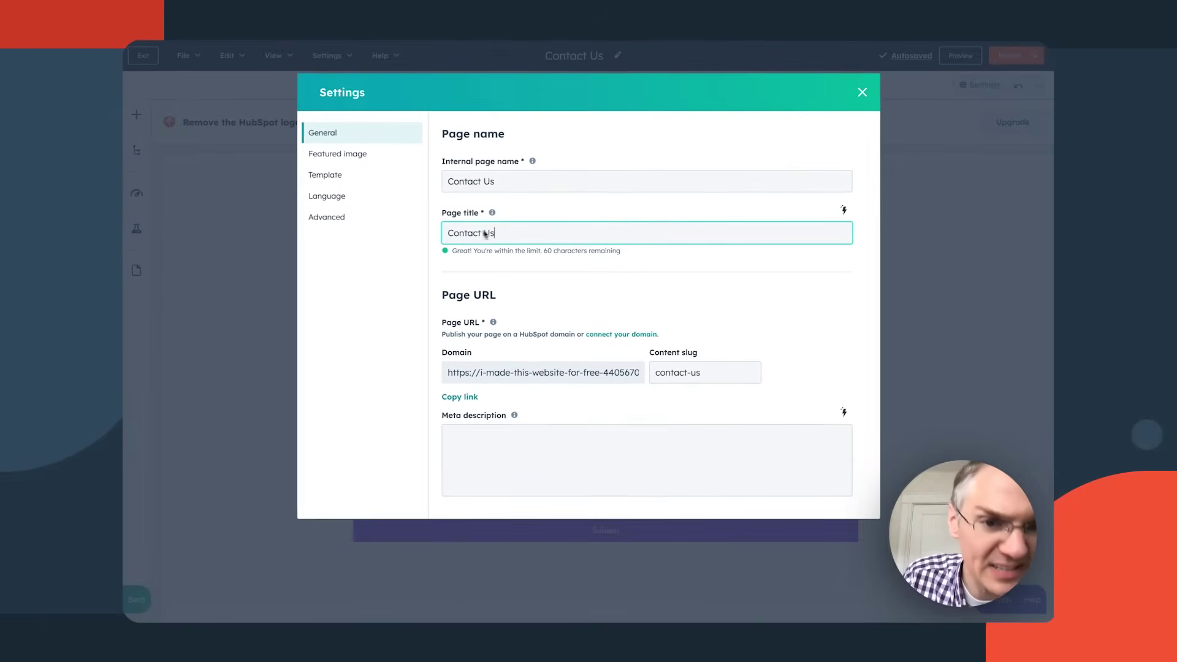
{"action": "scroll", "coordinate": [708, 353], "scroll_direction": "down", "scroll_amount": 2}
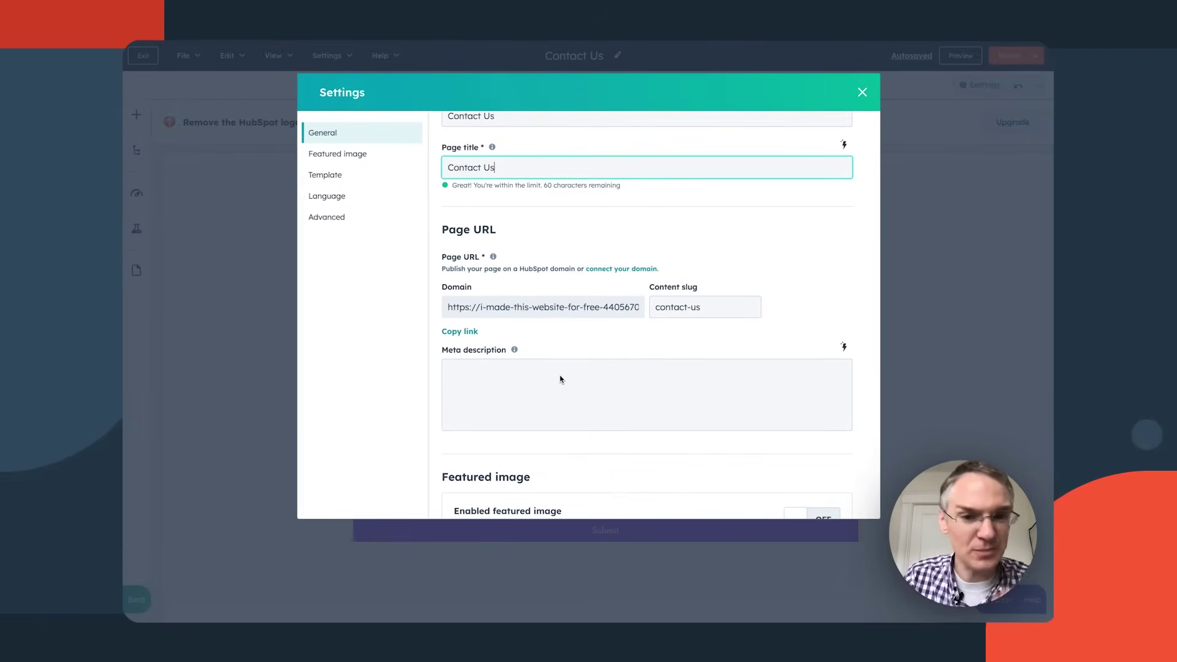
{"action": "left_click", "coordinate": [843, 348]}
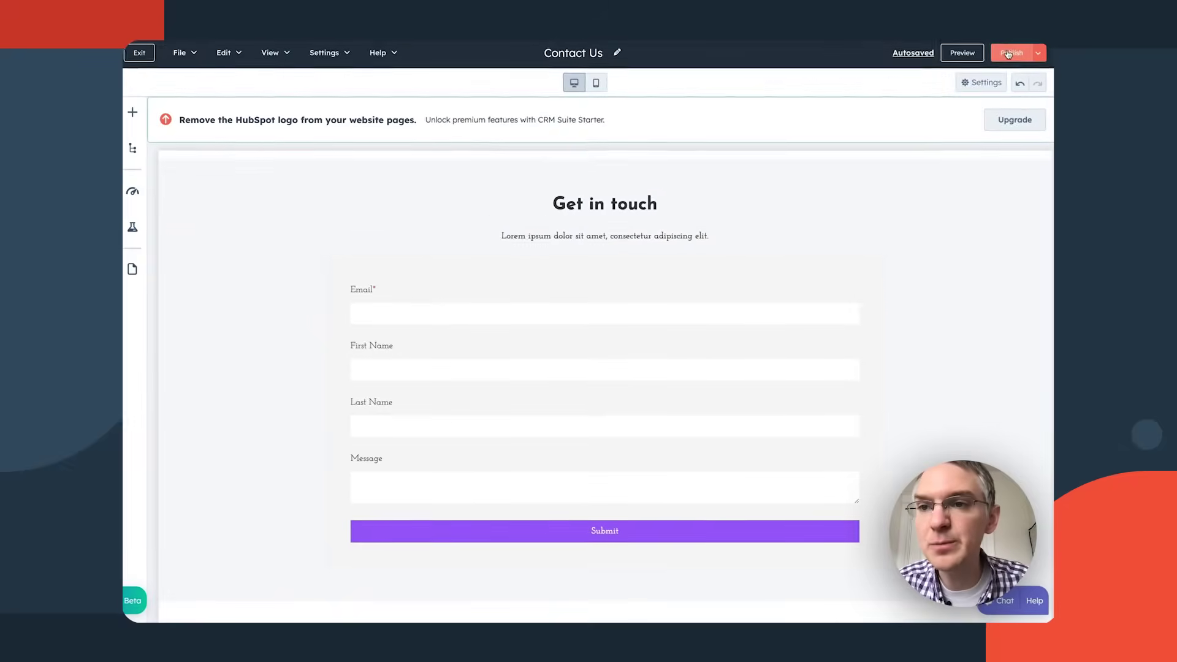
{"action": "left_click", "coordinate": [1009, 54]}
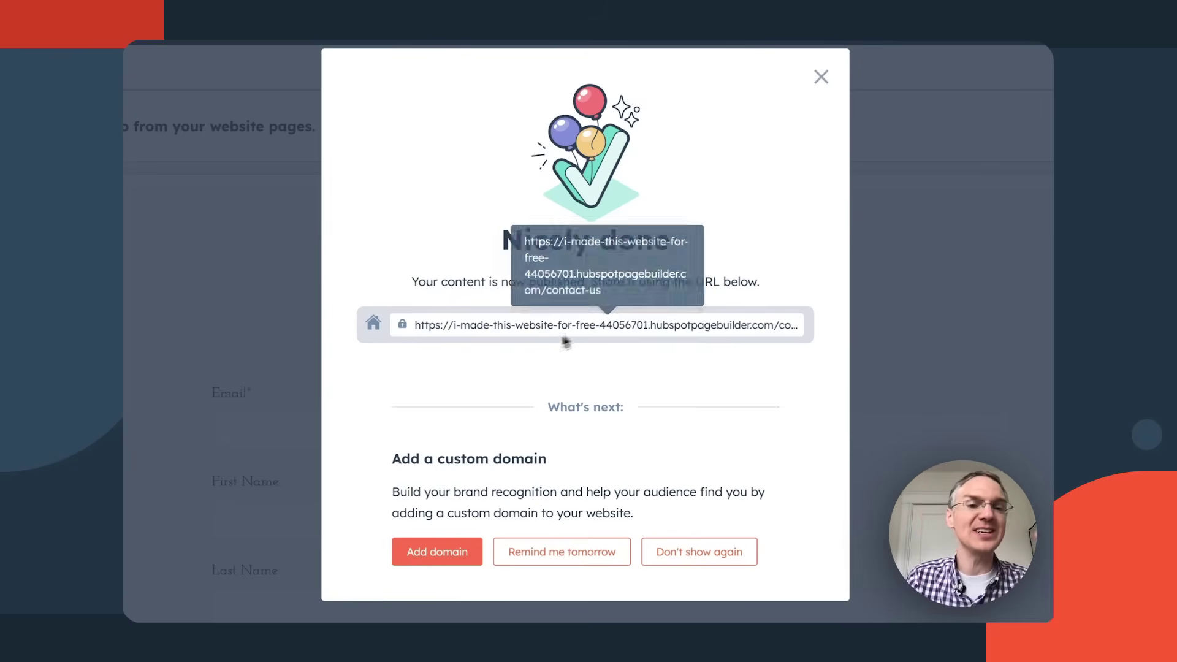
- Explore custom domain options, dismiss the purchase offer, and start connecting an existing domain
{"action": "left_click", "coordinate": [414, 561]}
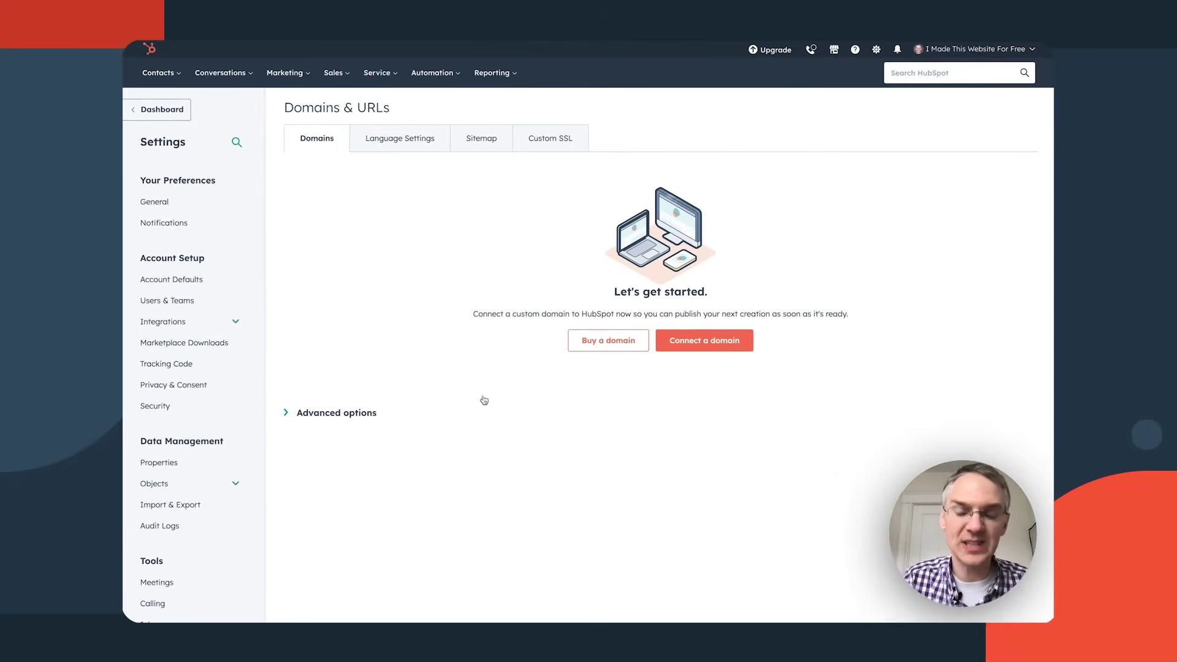
{"action": "left_click", "coordinate": [611, 348]}
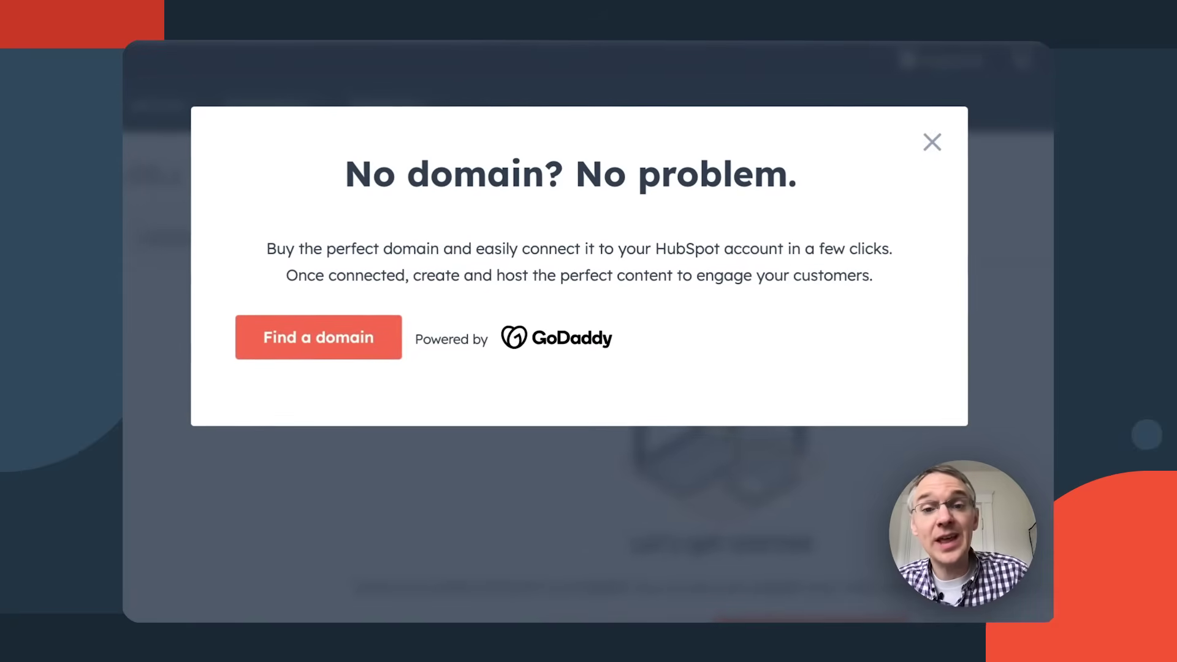
{"action": "left_click", "coordinate": [926, 147]}
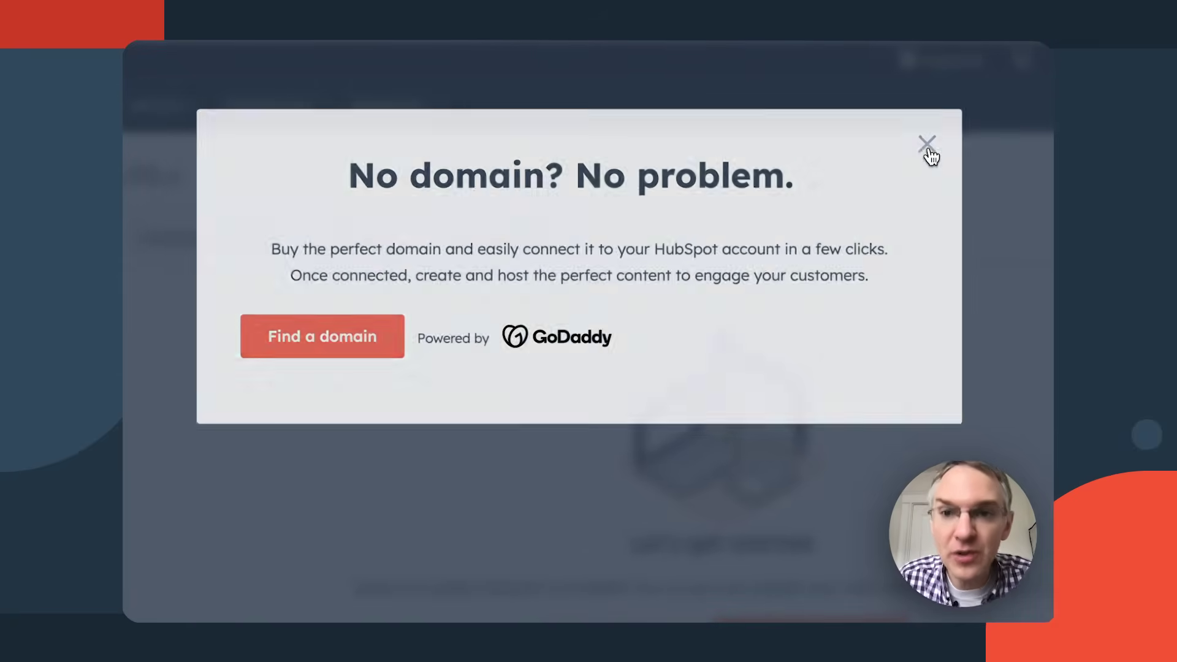
{"action": "left_click", "coordinate": [790, 466]}
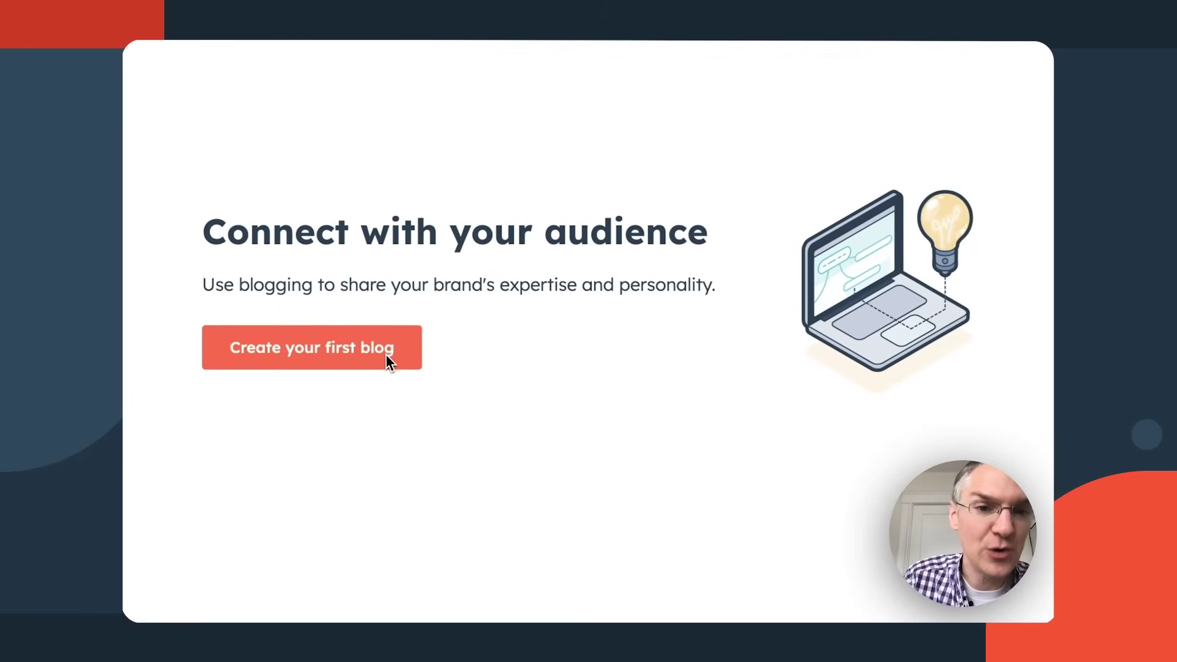
- Create 'Totally Free Blog' with meta description 'A blog I created for free on HubSpot' and start a post
{"action": "left_click", "coordinate": [361, 360]}
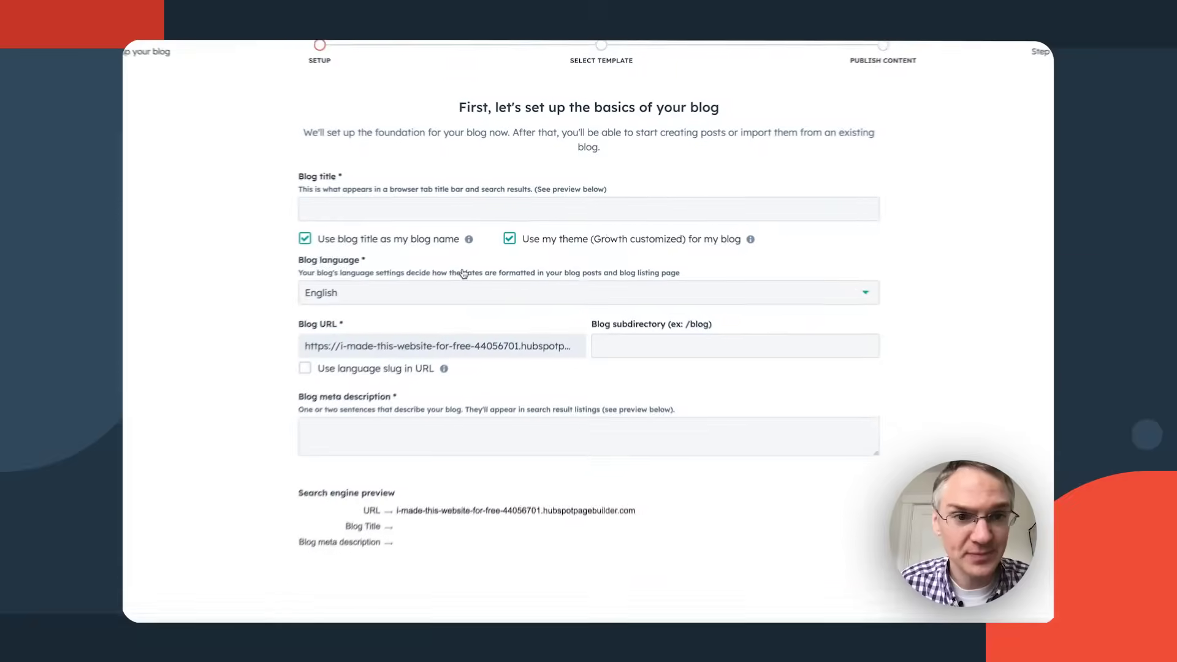
{"action": "type", "text": "Totally Free"}
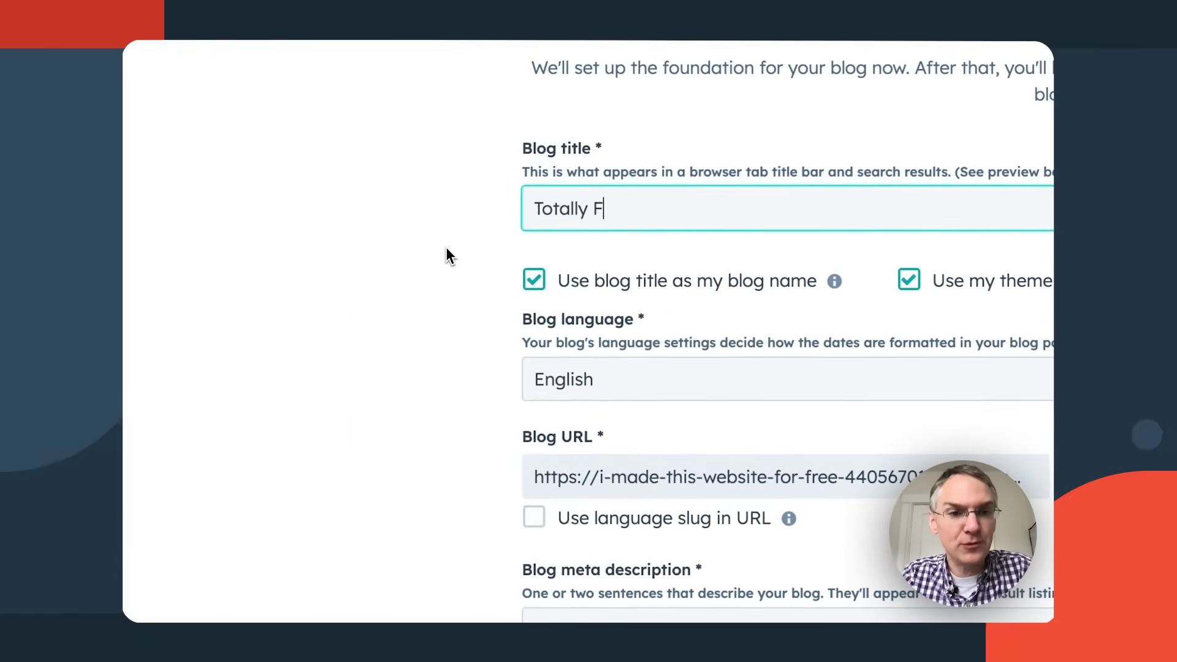
{"action": "type", "text": " Blog"}
{"action": "left_click", "coordinate": [446, 248]}
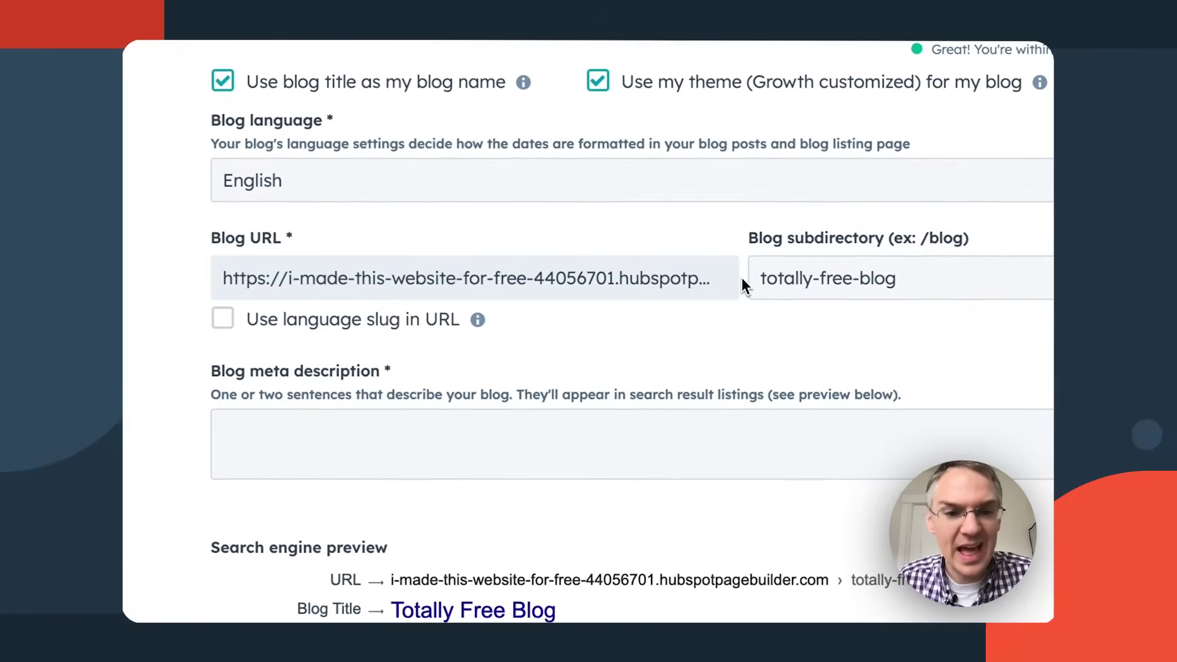
{"action": "left_click", "coordinate": [594, 443]}
{"action": "type", "text": "A blog I created for fr"}
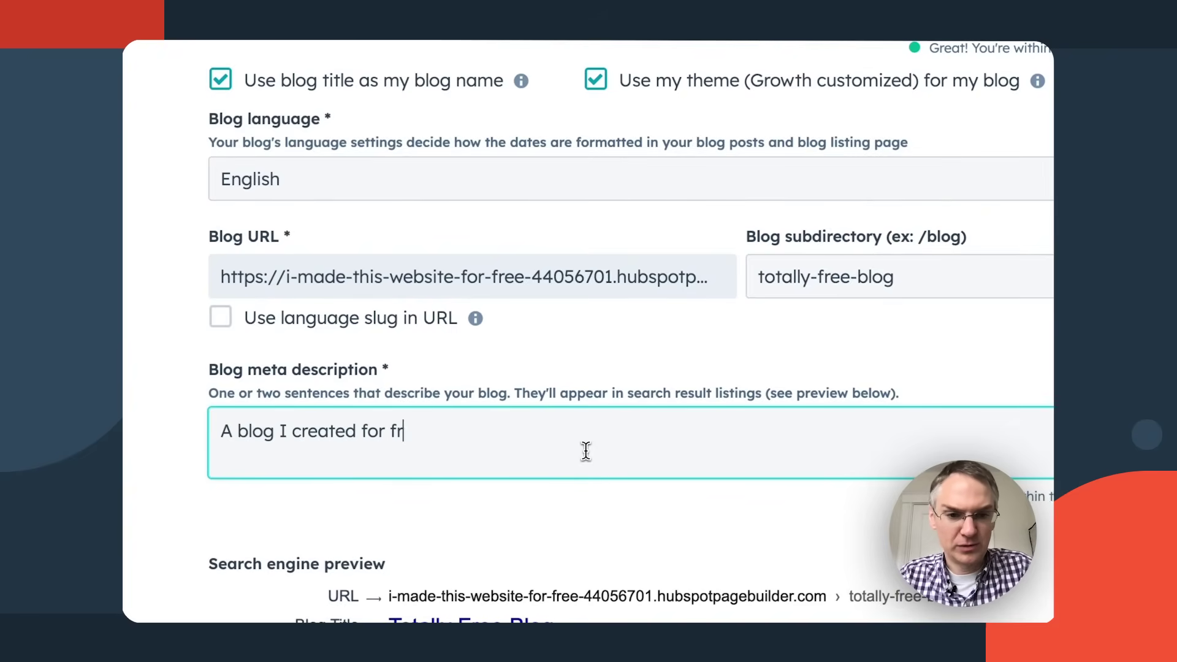
{"action": "type", "text": "ee on HubSpot"}
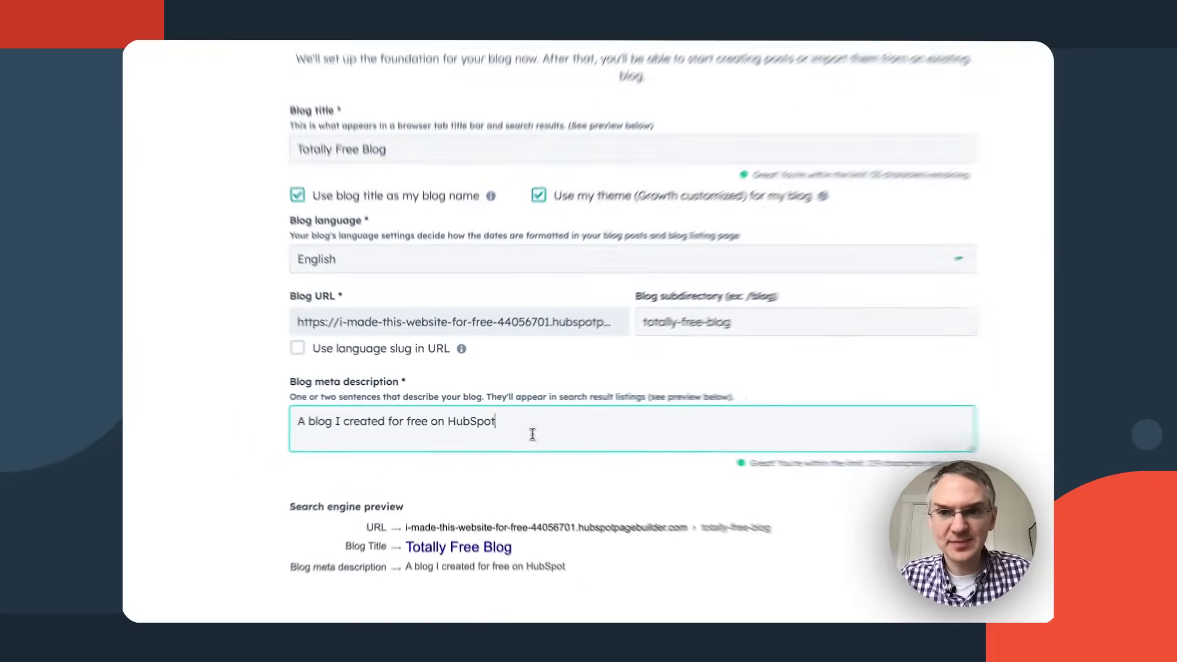
{"action": "left_click", "coordinate": [1000, 604]}
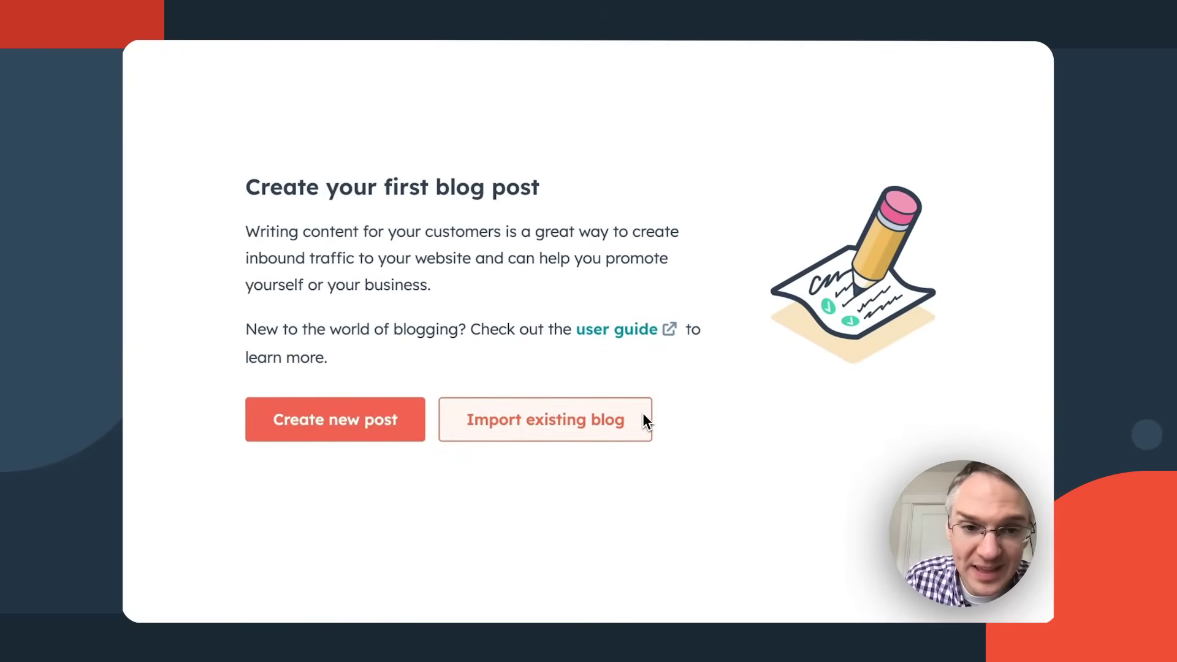
{"action": "left_click", "coordinate": [351, 445]}
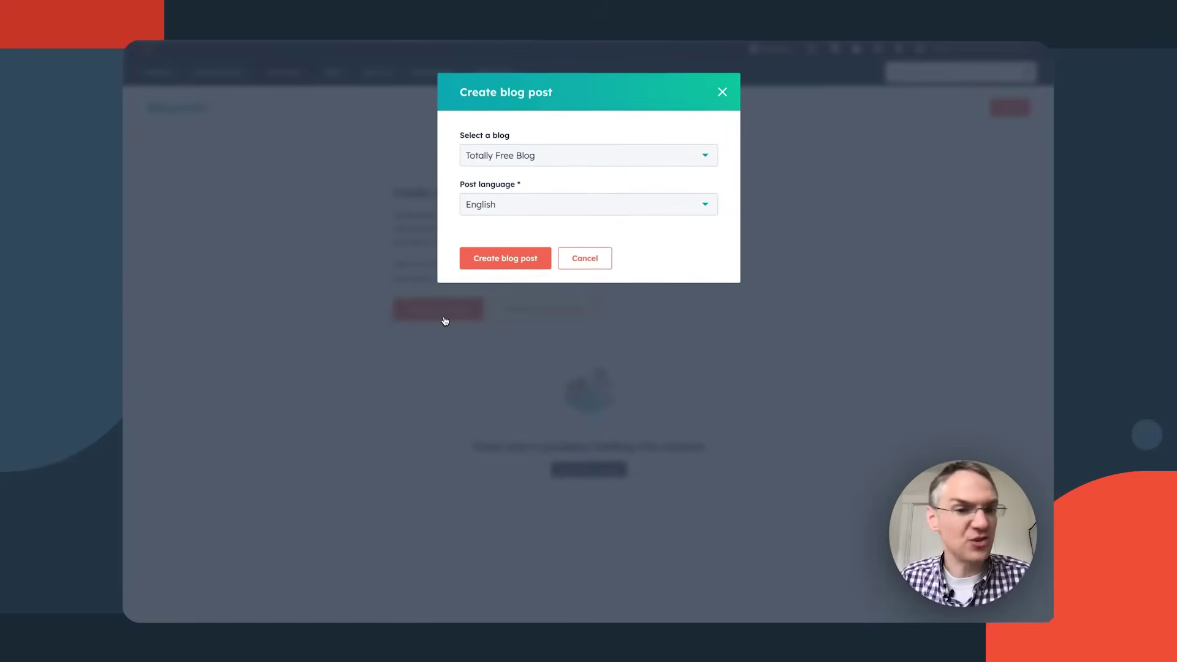
{"action": "left_click", "coordinate": [511, 258]}
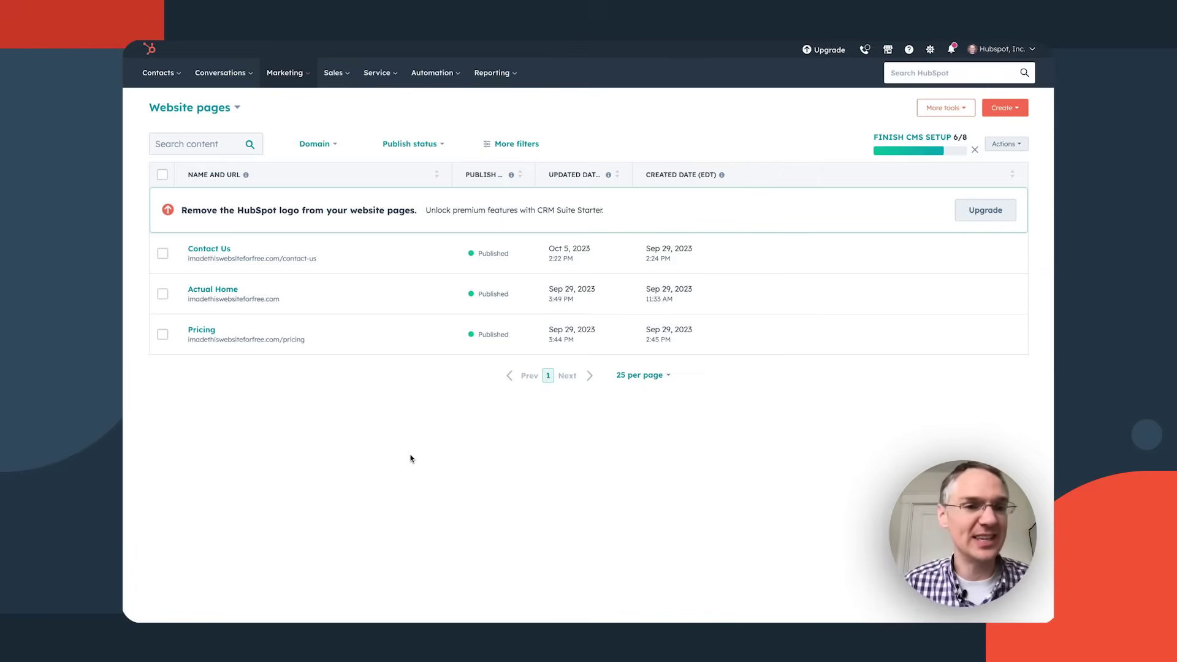
- Preview the published Pricing page from its More menu and scroll through it
{"action": "mouse_move", "coordinate": [270, 354]}
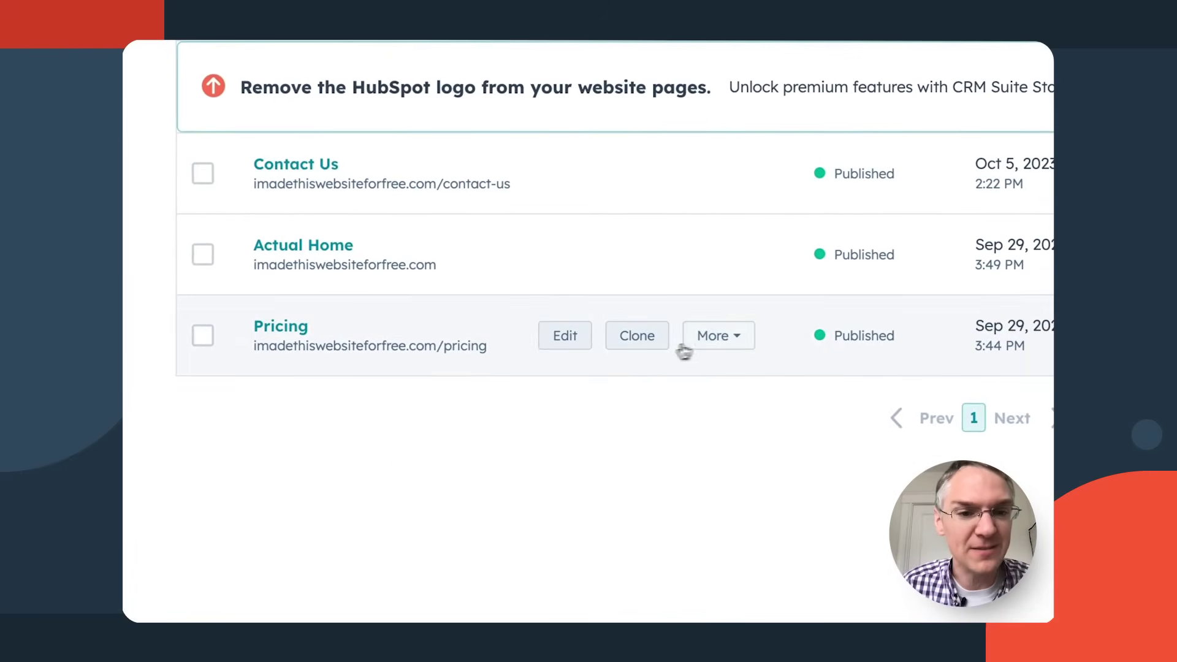
{"action": "left_click", "coordinate": [713, 337]}
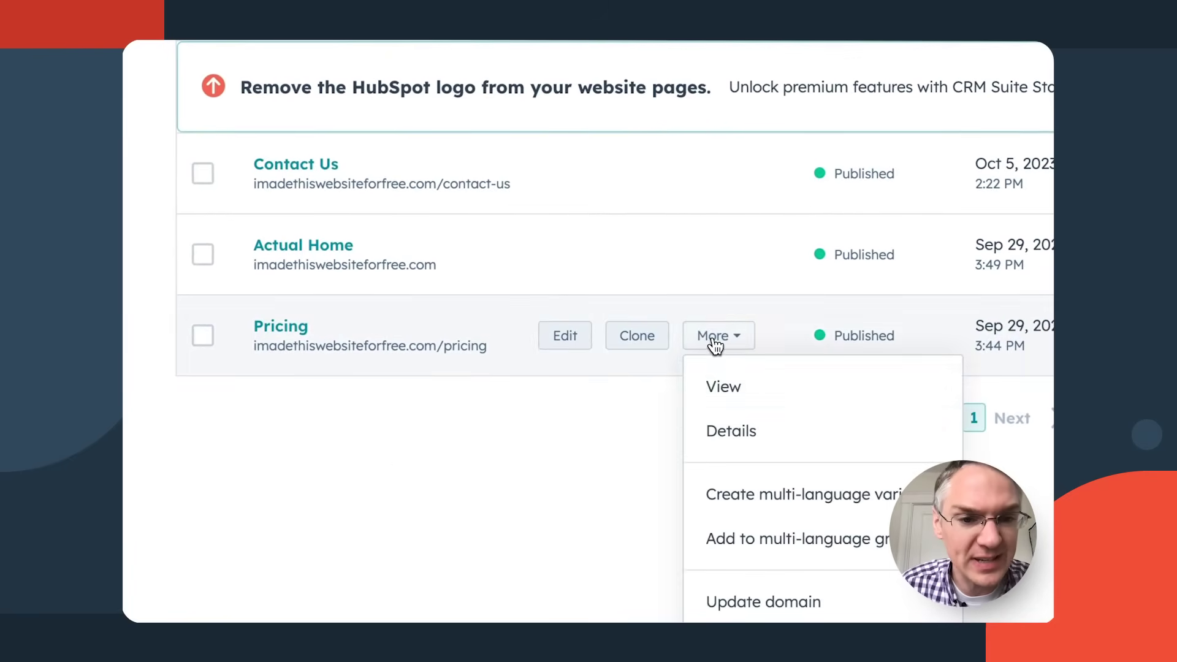
{"action": "left_click", "coordinate": [715, 389]}
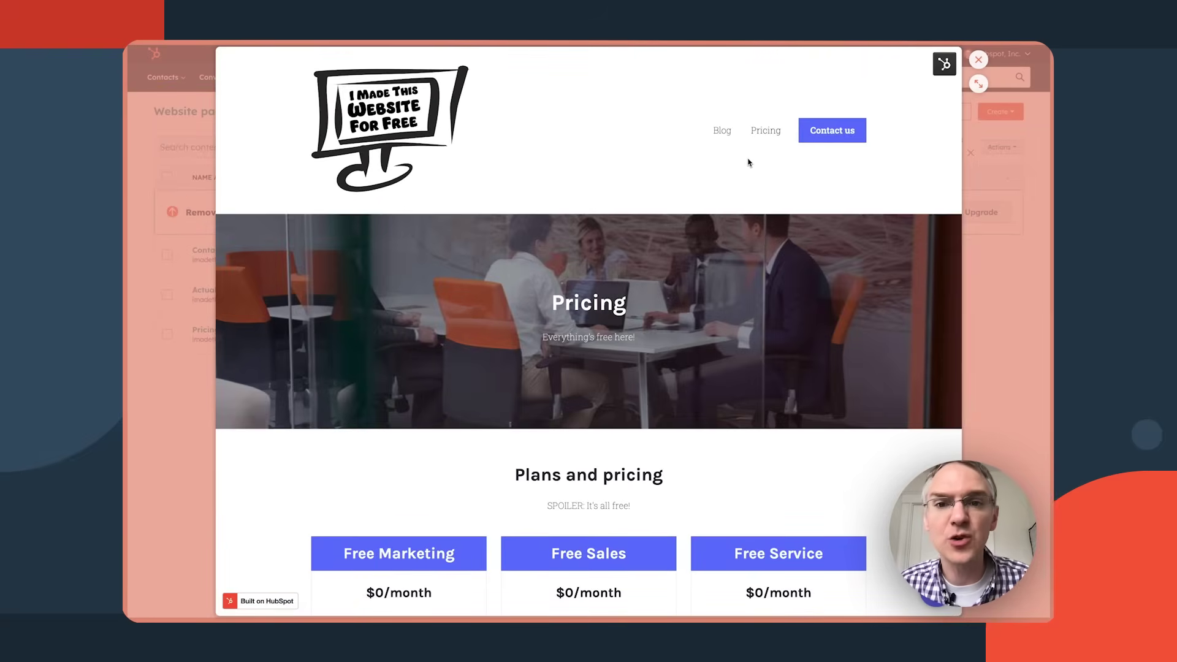
{"action": "scroll", "coordinate": [791, 168], "scroll_direction": "down", "scroll_amount": 5}
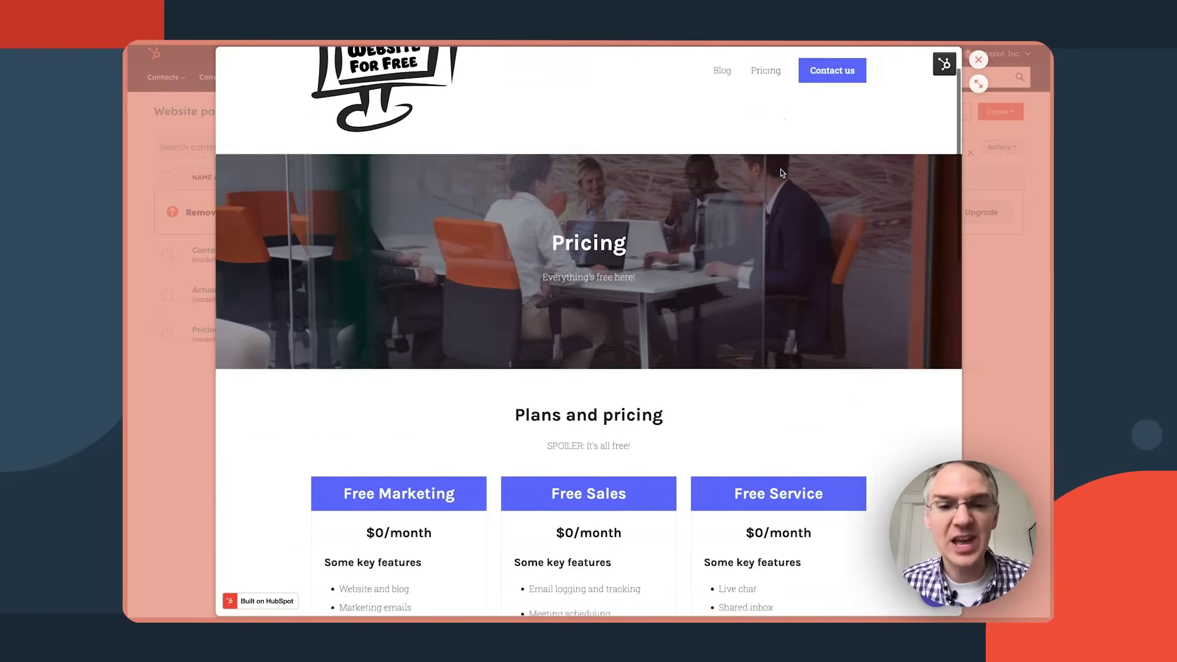
{"action": "scroll", "coordinate": [699, 256], "scroll_direction": "down", "scroll_amount": 10}
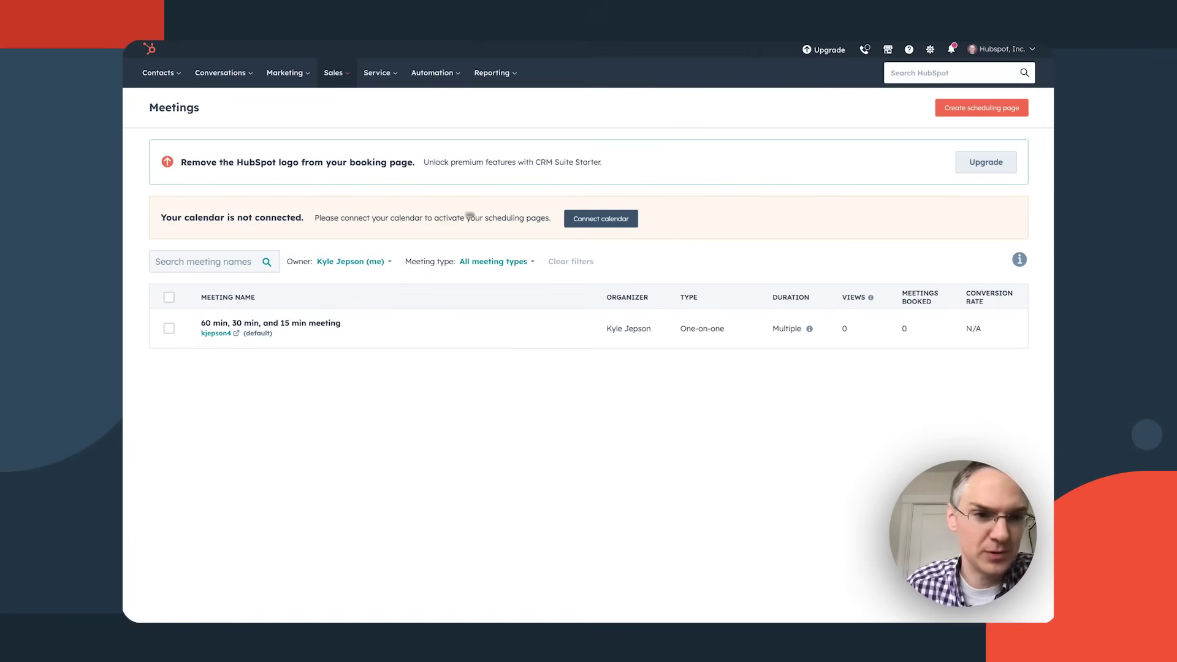
- Connect a Google calendar to HubSpot Meetings and grant it access
{"action": "left_click", "coordinate": [593, 222]}
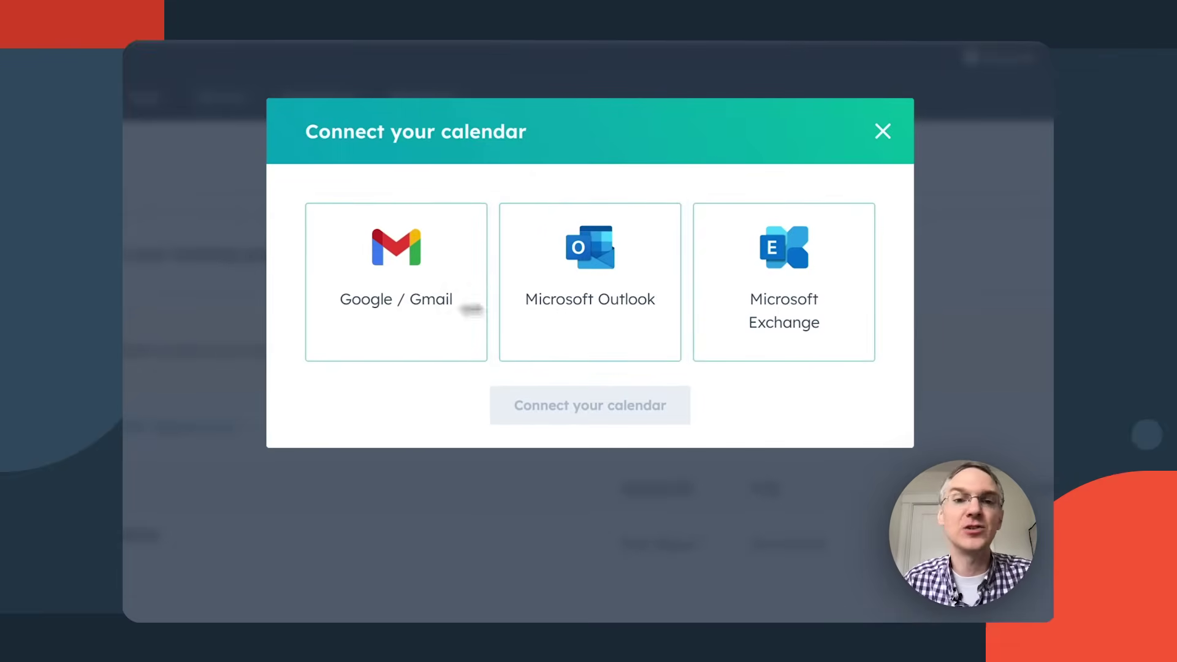
{"action": "left_click", "coordinate": [453, 323]}
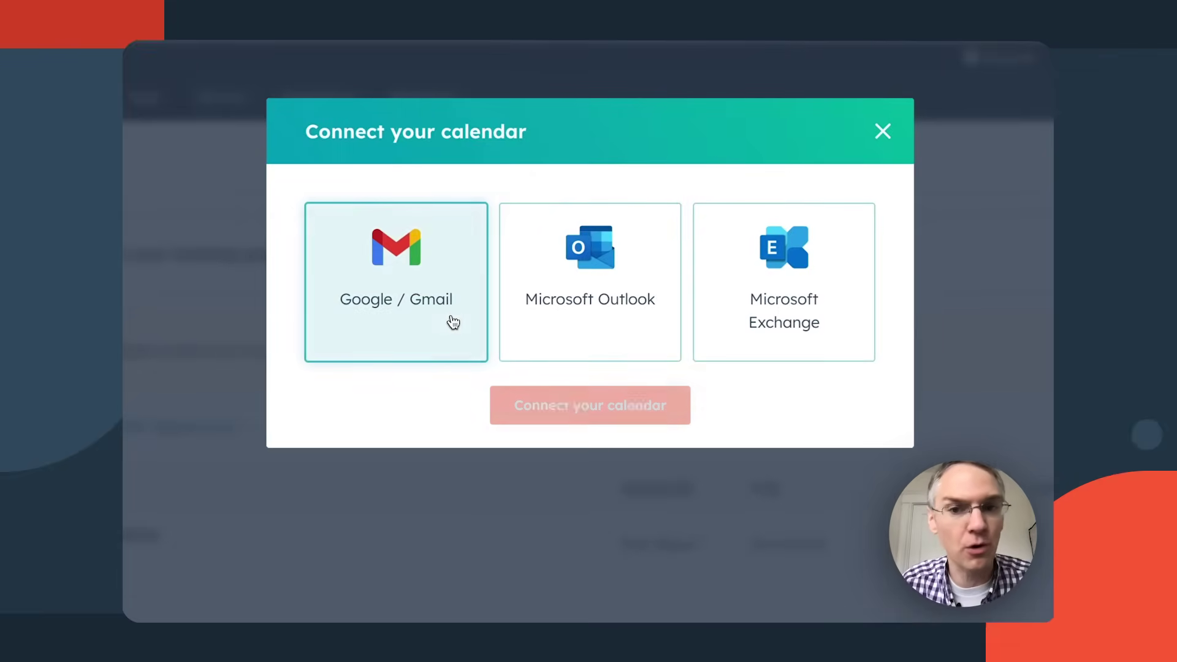
{"action": "left_click", "coordinate": [535, 402]}
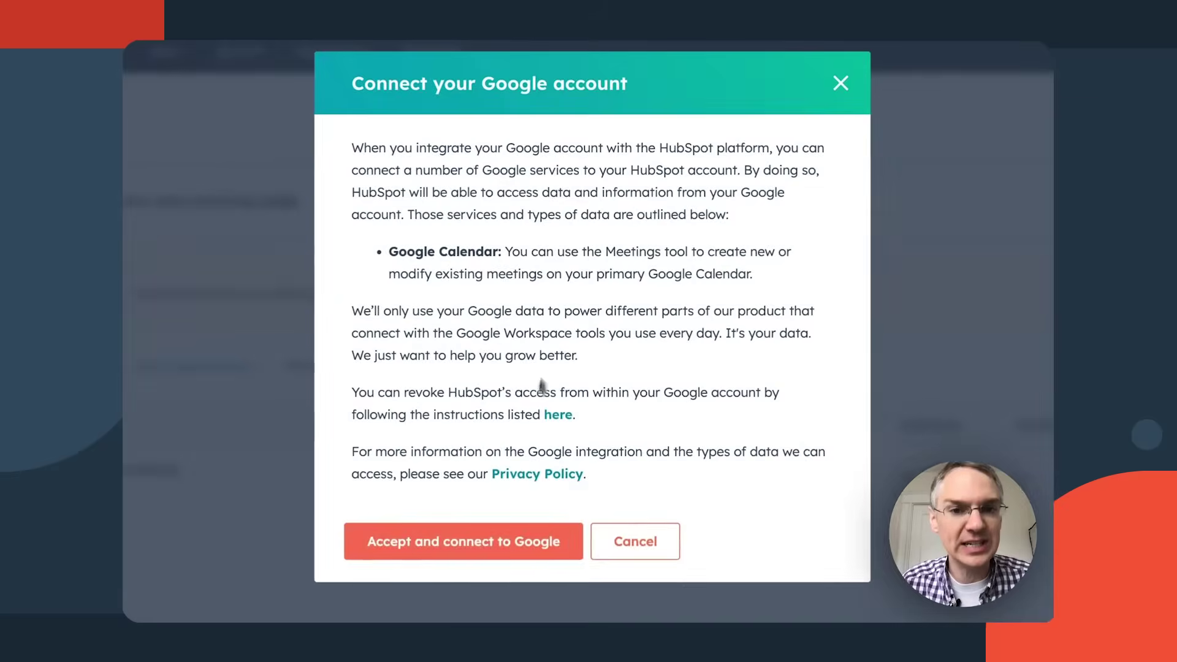
{"action": "left_click", "coordinate": [501, 542]}
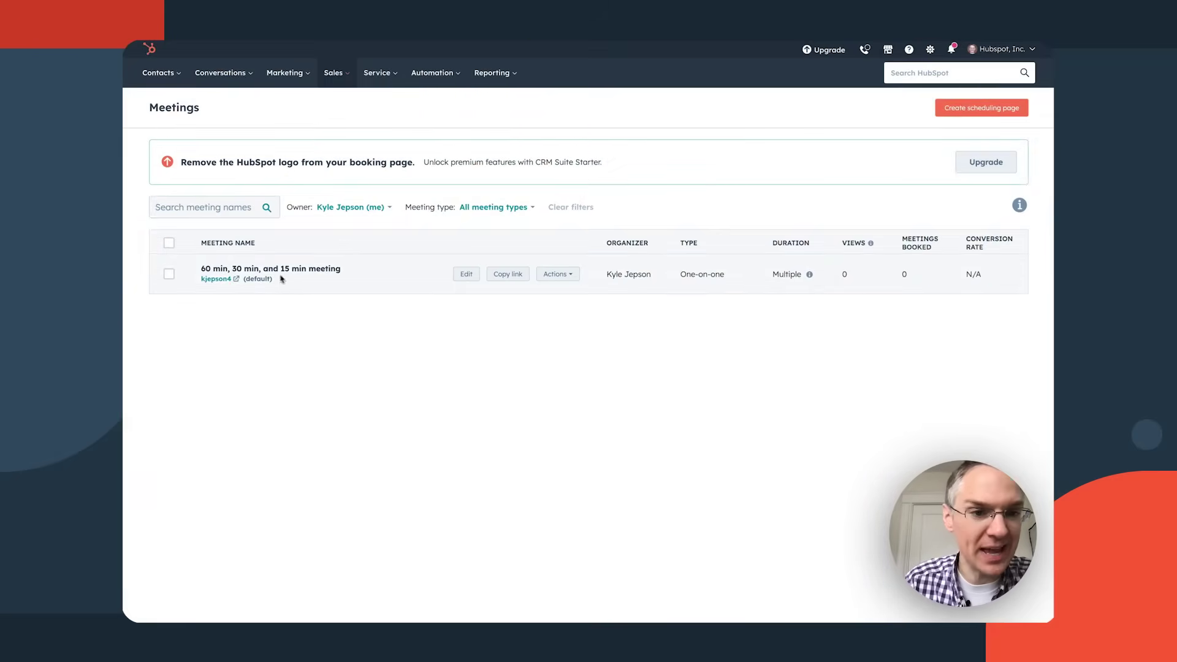
- Preview the booking page's 30-minute and 1-hour slots, then open the meeting for editing
{"action": "left_click", "coordinate": [217, 279]}
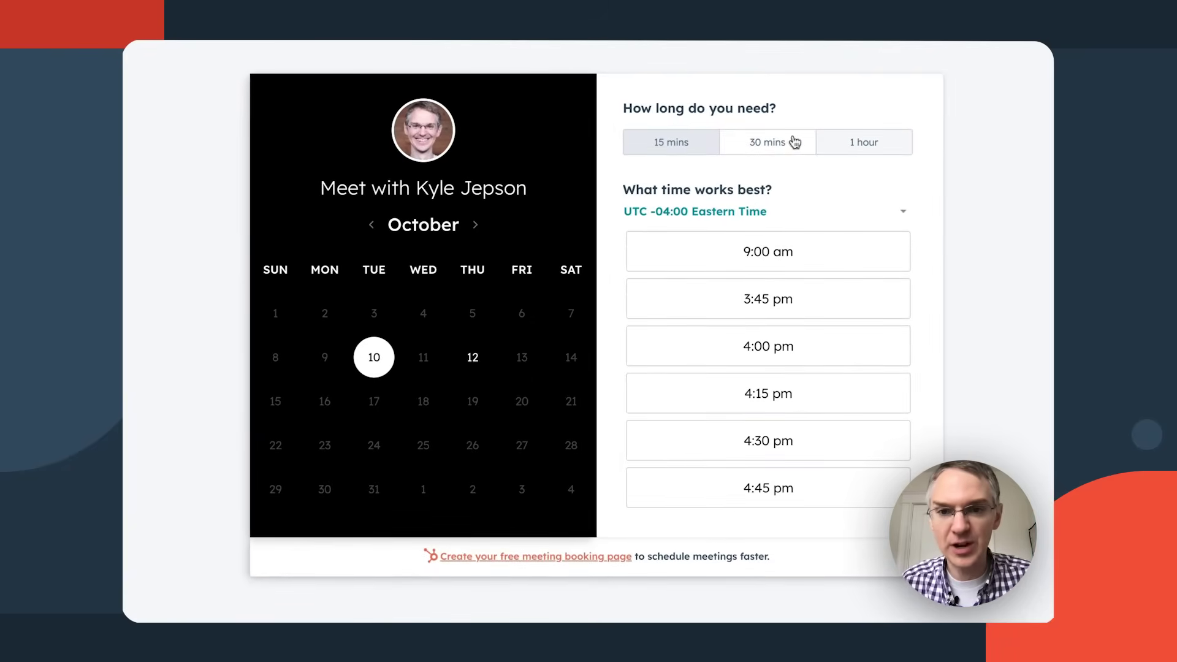
{"action": "left_click", "coordinate": [780, 149]}
{"action": "left_click", "coordinate": [839, 150]}
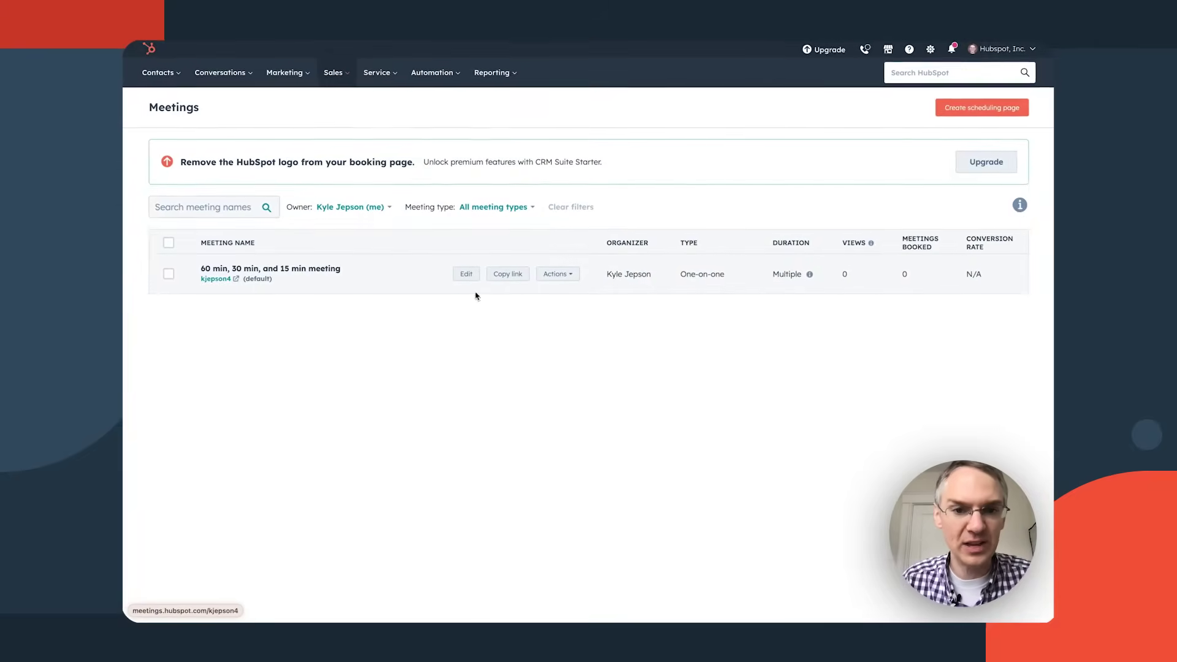
{"action": "left_click", "coordinate": [556, 273]}
{"action": "left_click", "coordinate": [472, 278]}
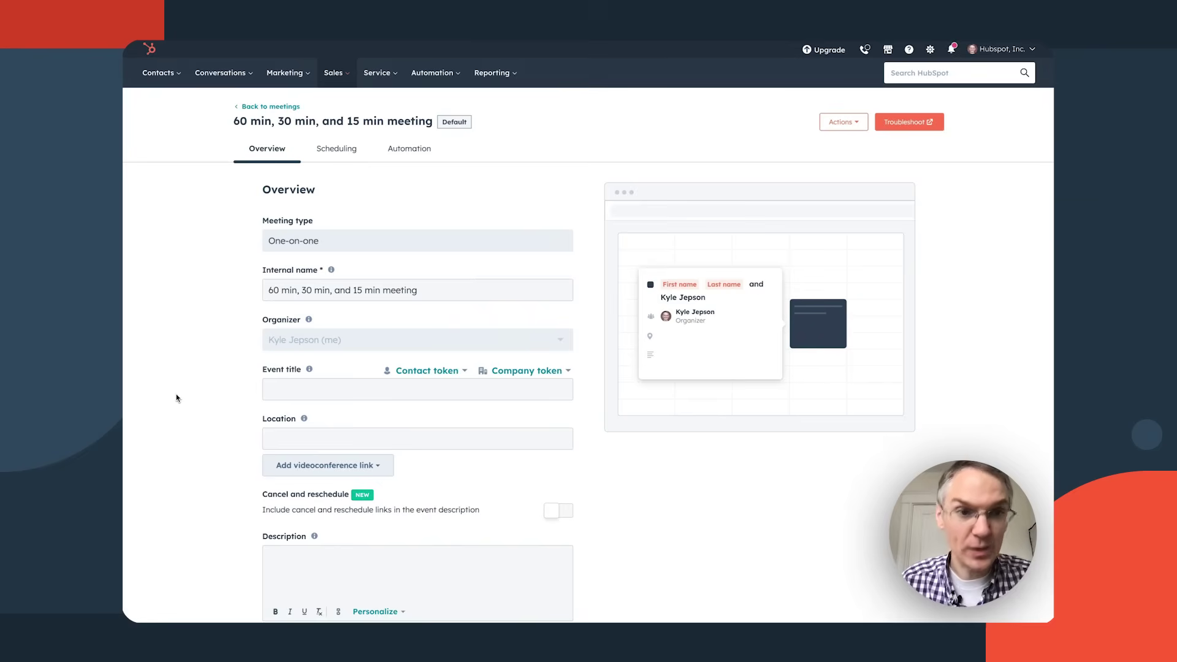
- Replace the meeting's internal name with 'Meet With' and the organiser's first name
{"action": "scroll", "coordinate": [175, 398], "scroll_direction": "down", "scroll_amount": 1}
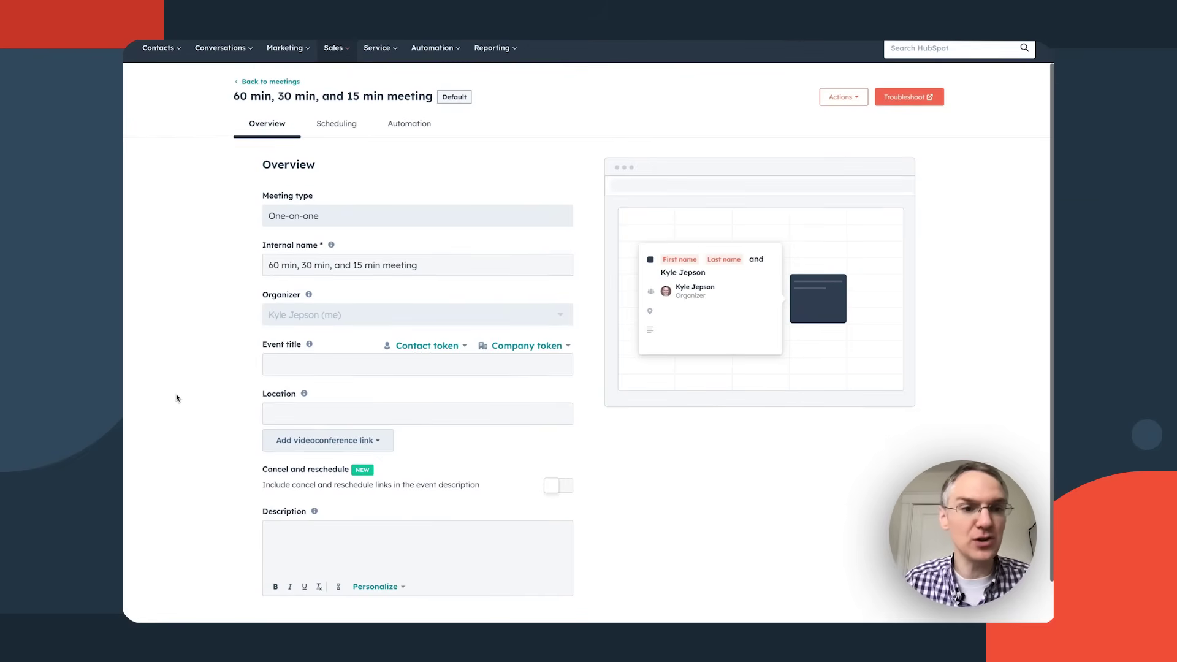
{"action": "left_click", "coordinate": [342, 263]}
{"action": "key", "text": "ctrl+a"}
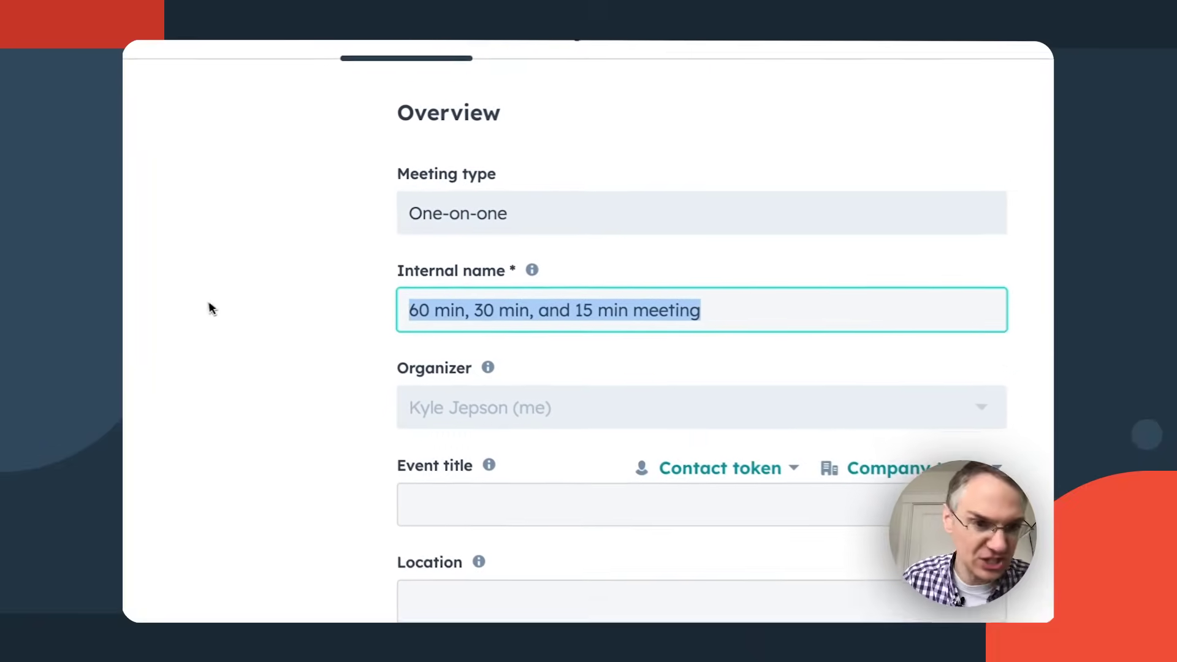
{"action": "type", "text": "Meet With Kyle"}
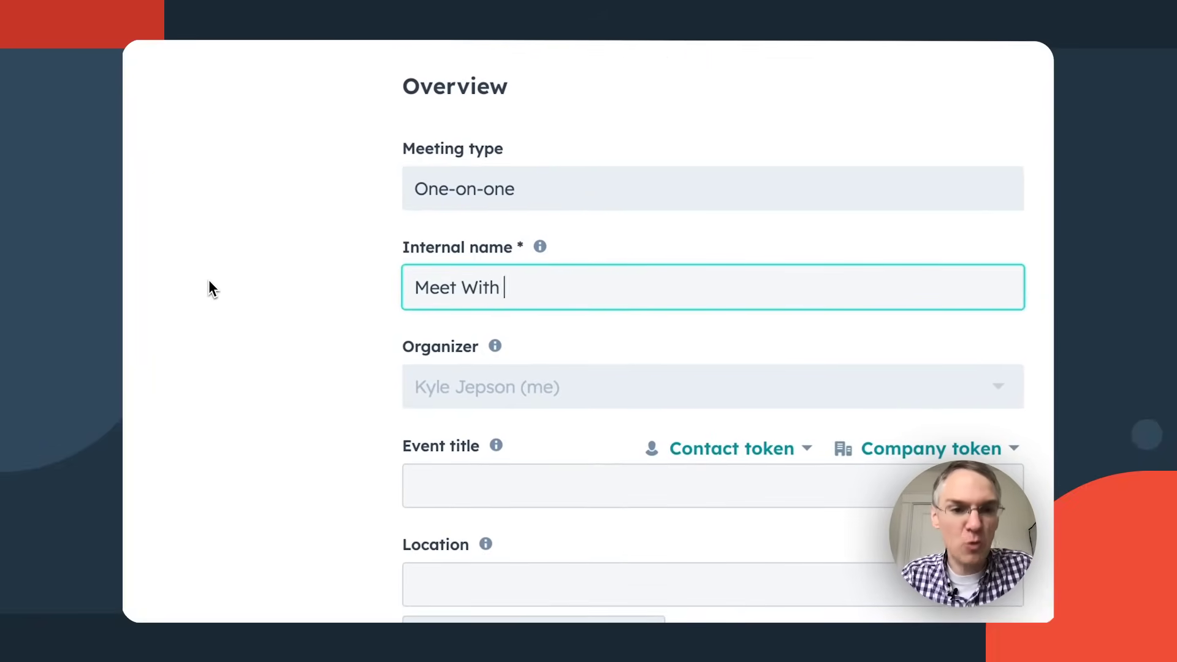
{"action": "left_click", "coordinate": [216, 292]}
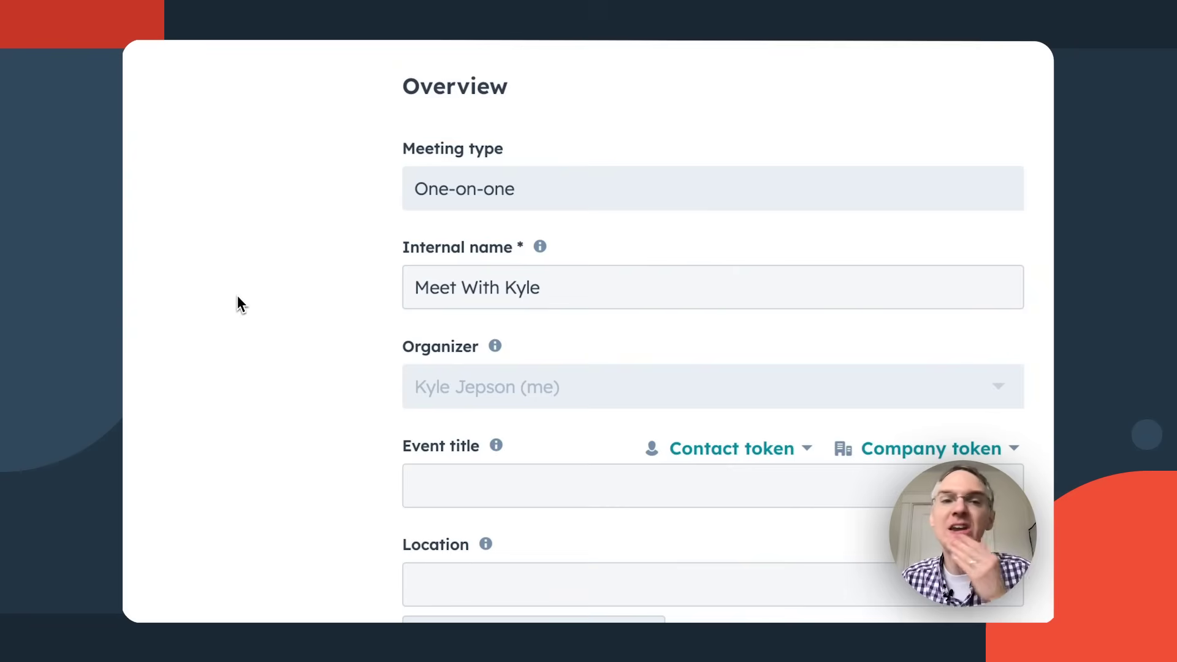